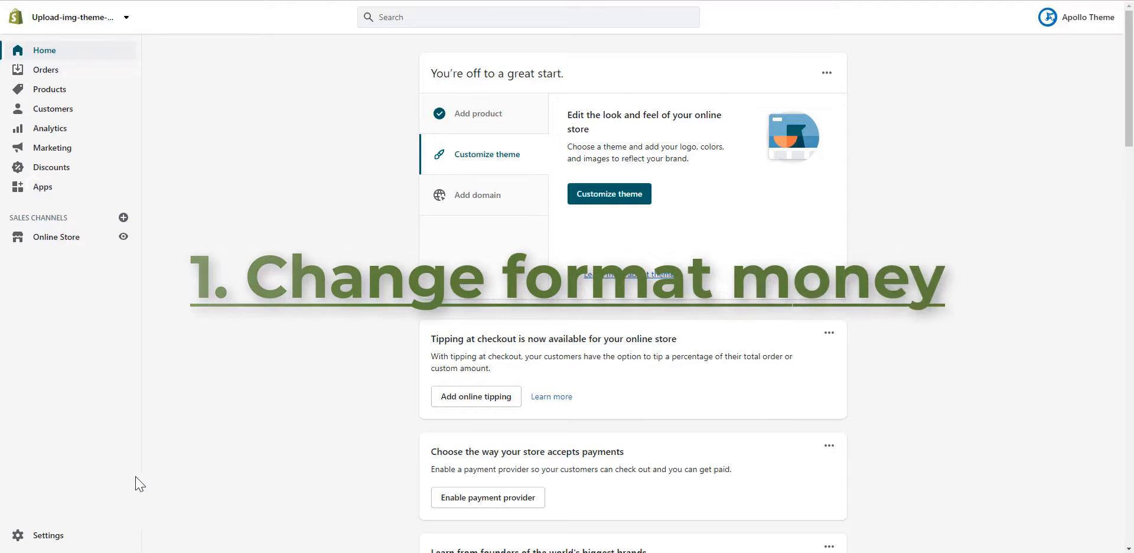
Open the store Settings on the Store details page
click(35, 535)
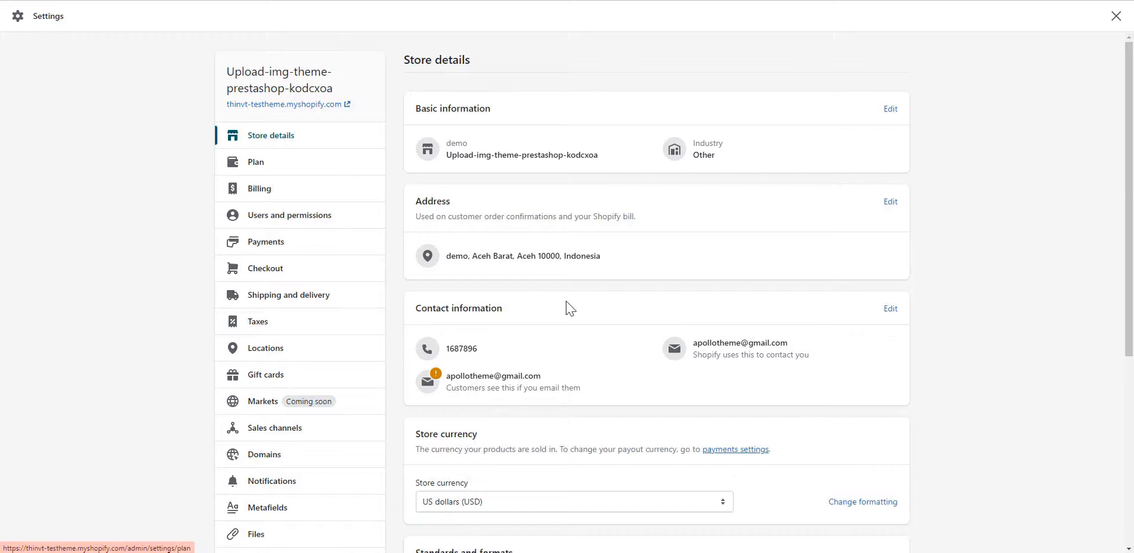
Check the store currency list and keep US dollars (USD)
scroll(582, 310, down, 2)
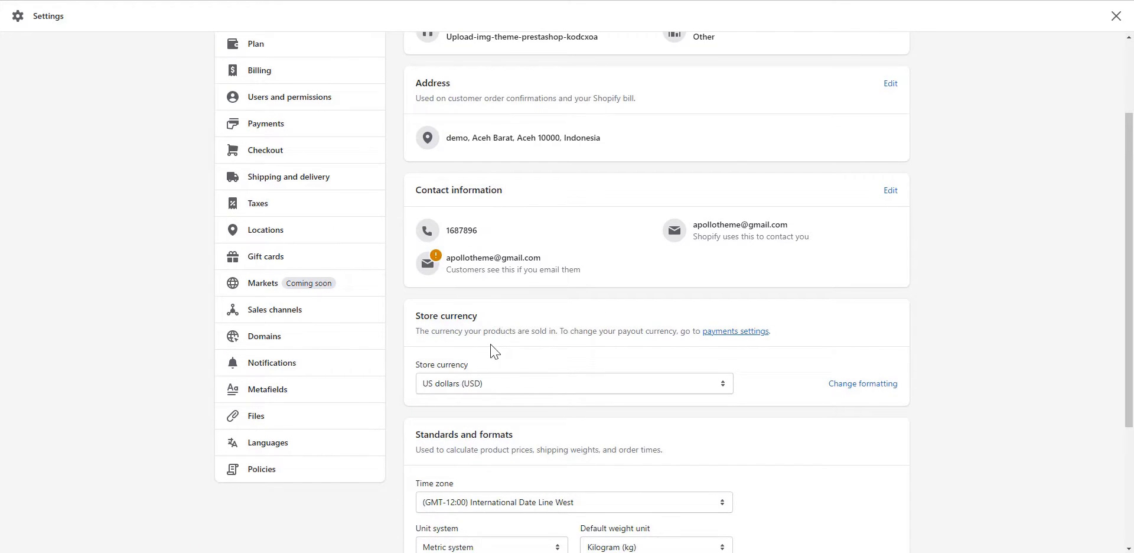
click(500, 390)
scroll(526, 298, down, 9)
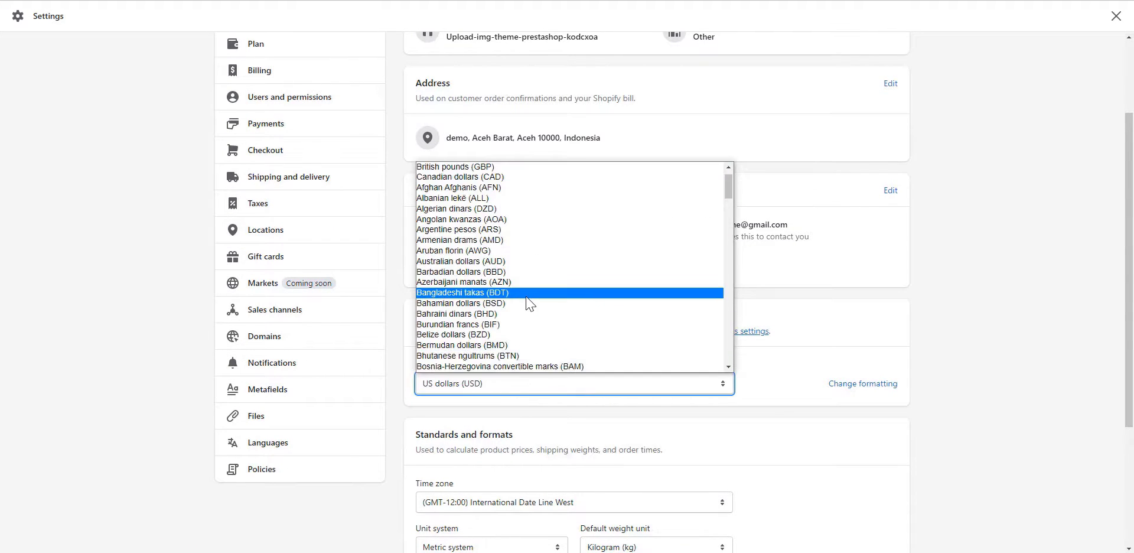
scroll(526, 304, down, 10)
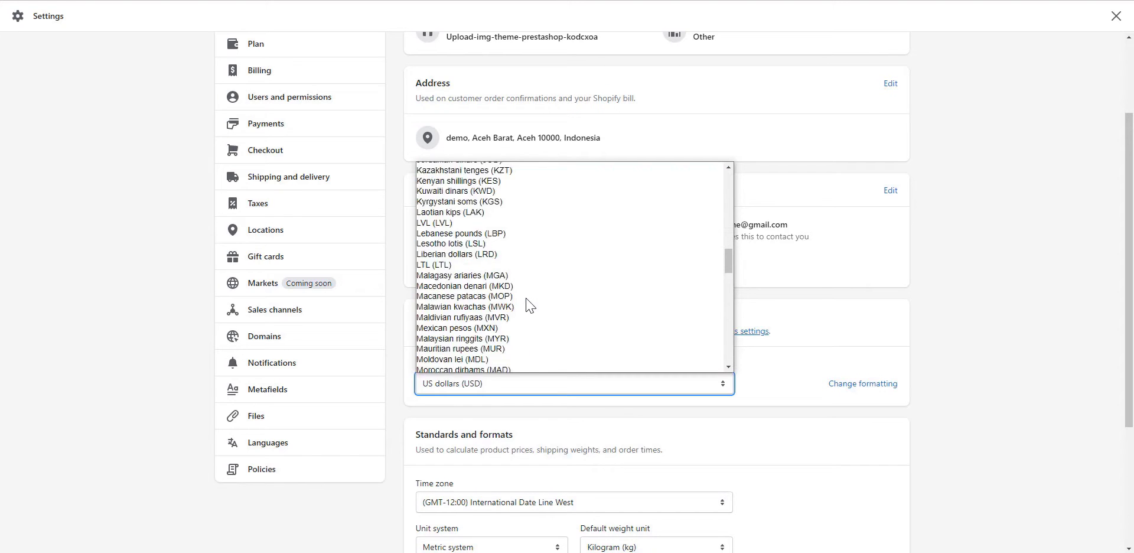
click(761, 381)
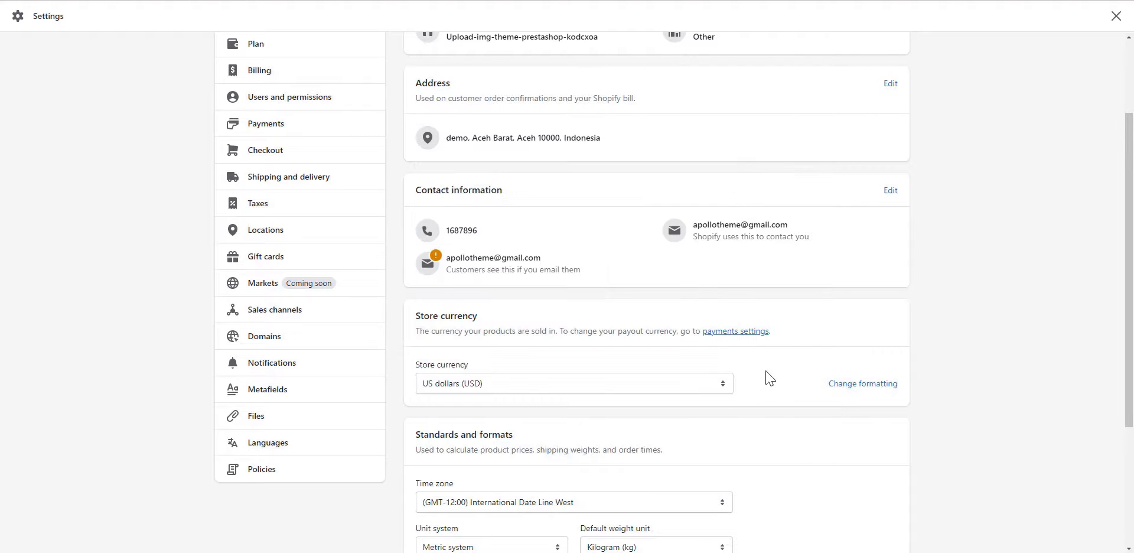
Wrap both HTML currency formats in <span class=money>…</span> and save
click(839, 390)
scroll(639, 430, down, 1)
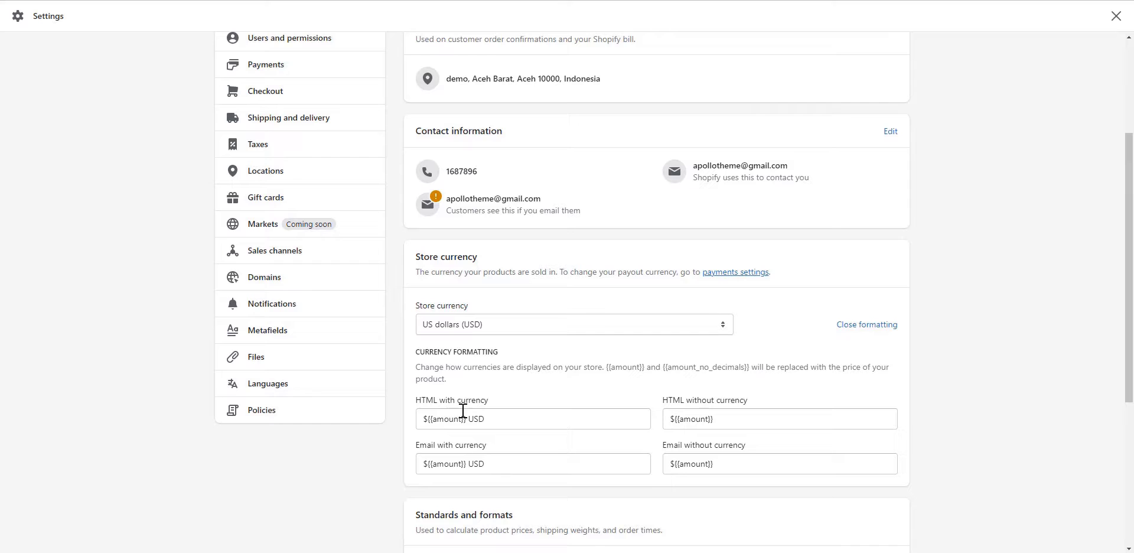
click(423, 418)
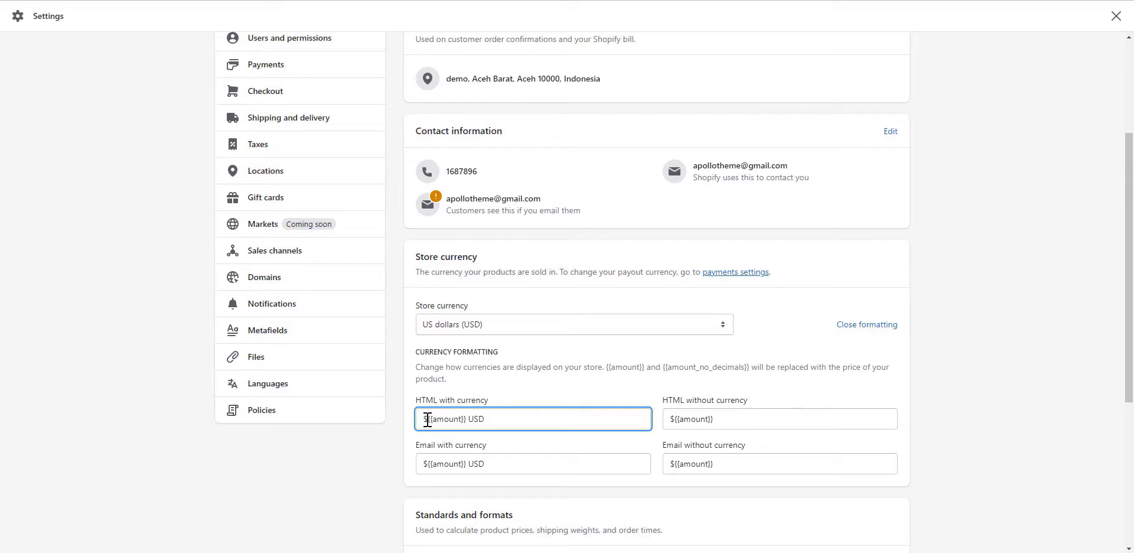
text(<>)
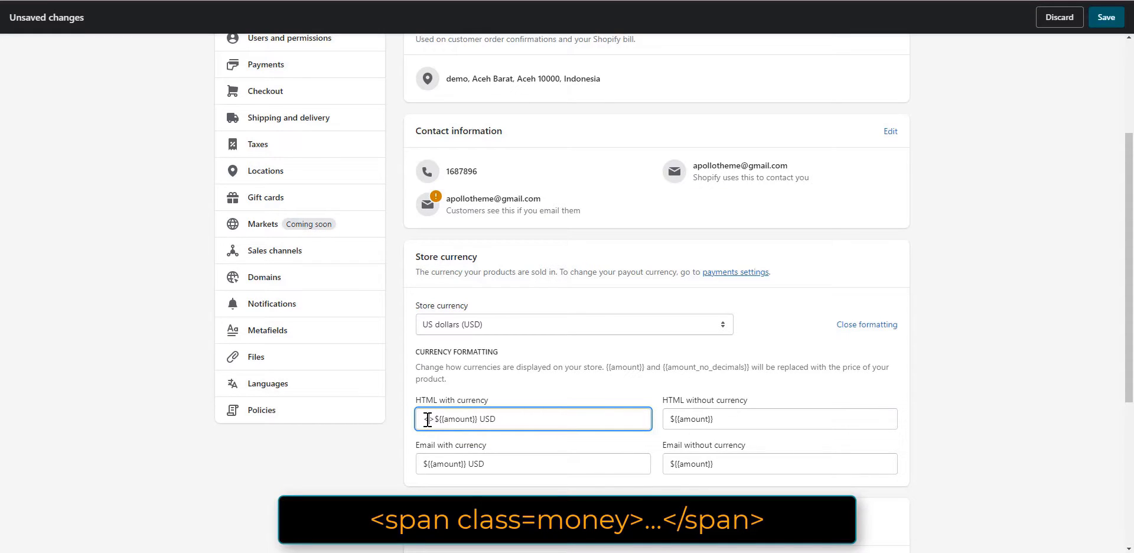
text(span class=money)
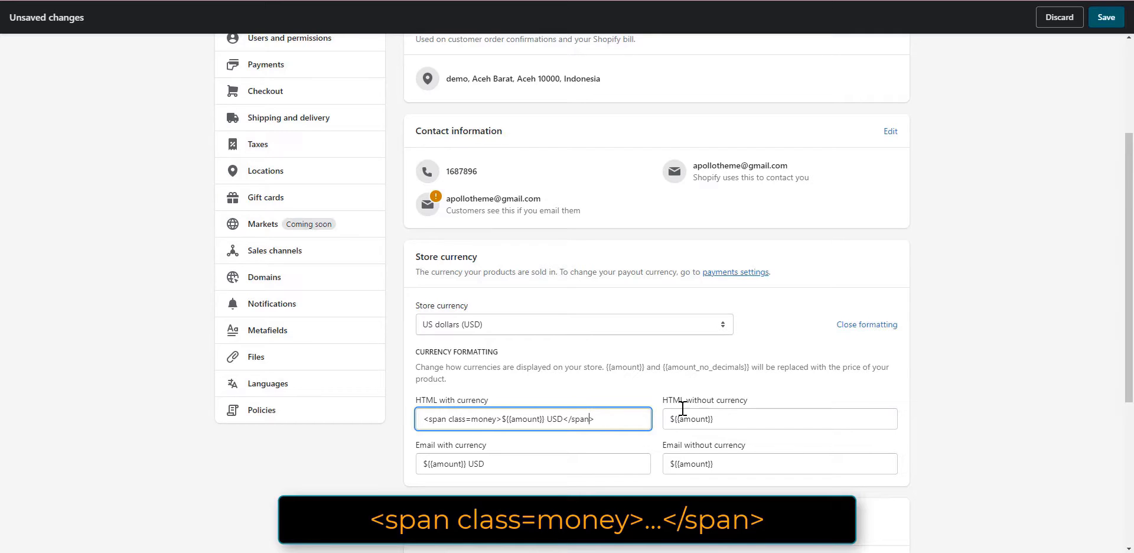
click(670, 417)
text(<>)
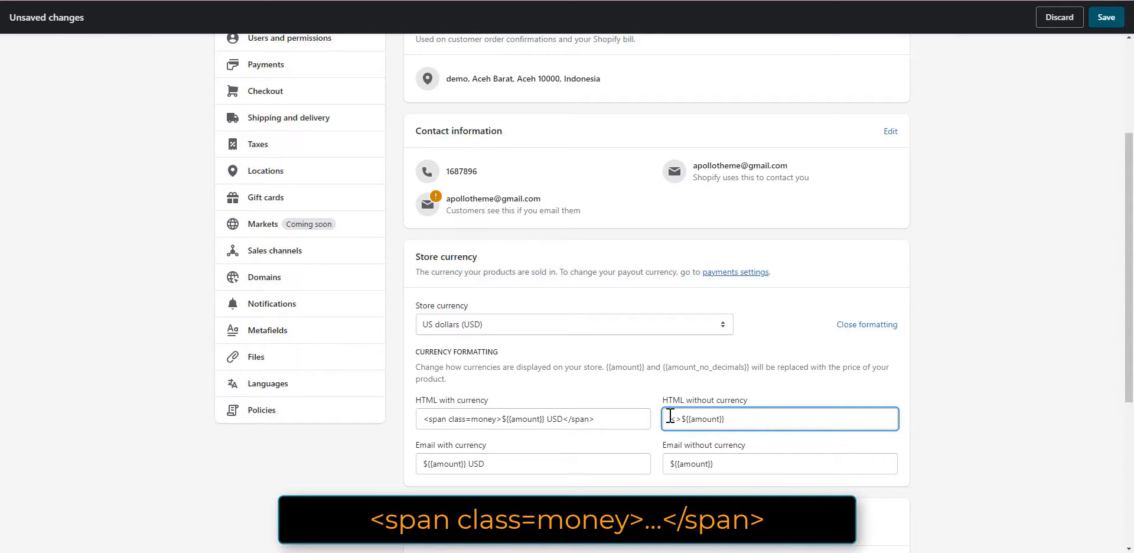
text(span class=money)
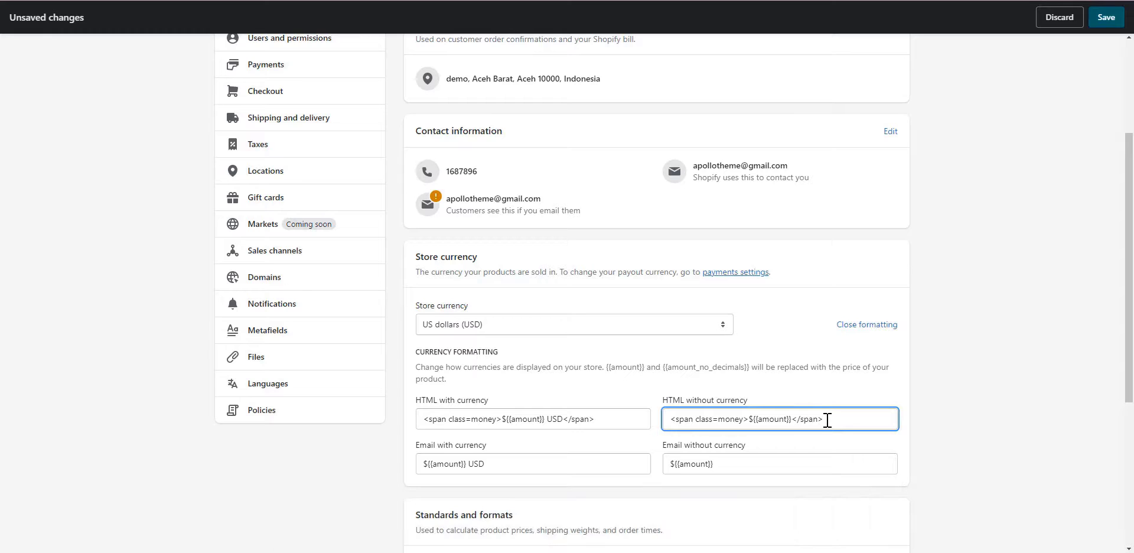
click(1107, 17)
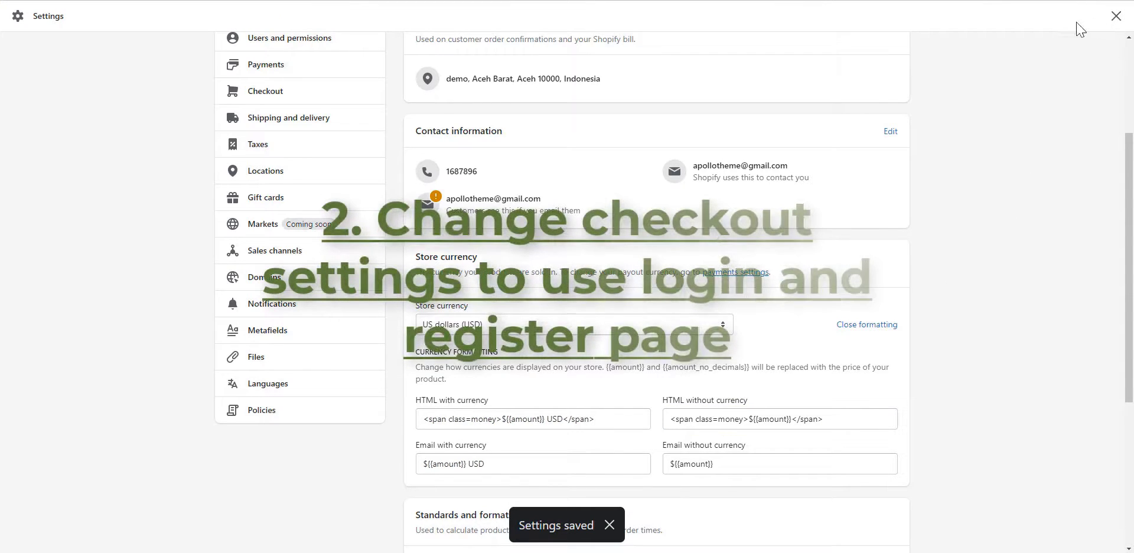
In Checkout settings, choose 'Accounts are optional' for customer accounts and save
scroll(268, 171, up, 1)
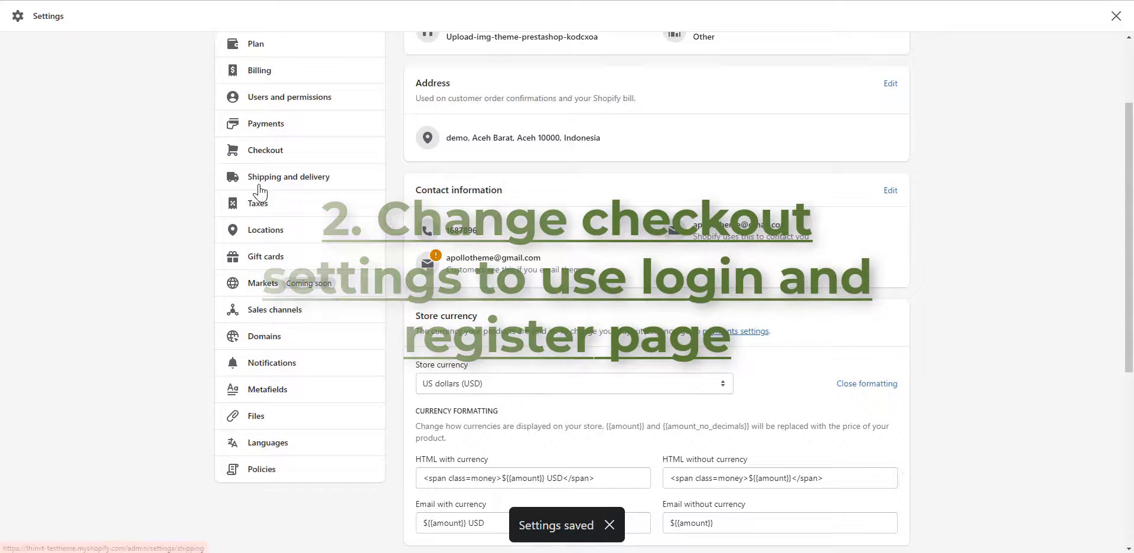
scroll(263, 201, up, 2)
click(271, 275)
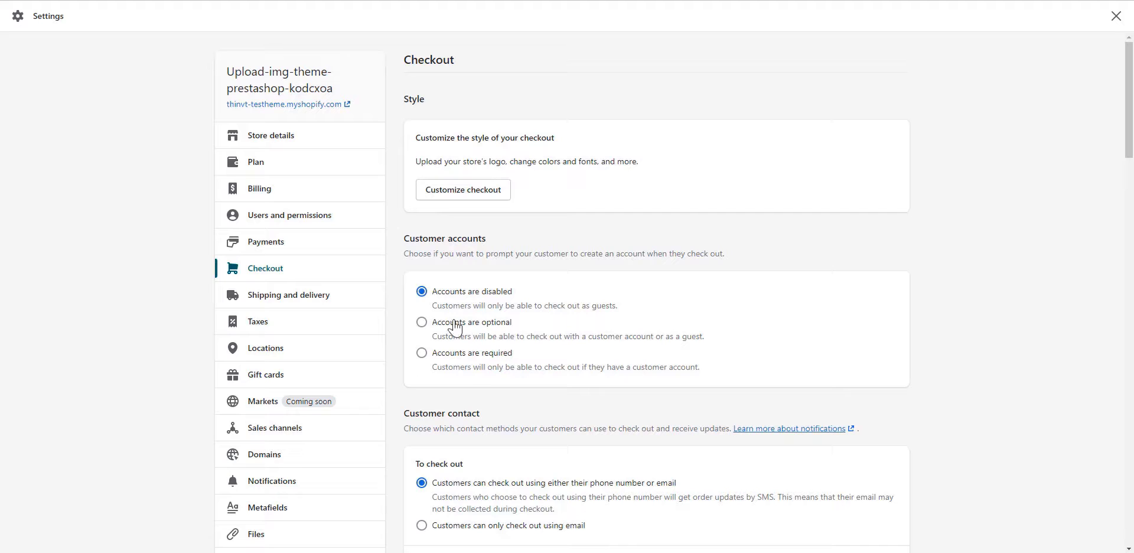
click(420, 323)
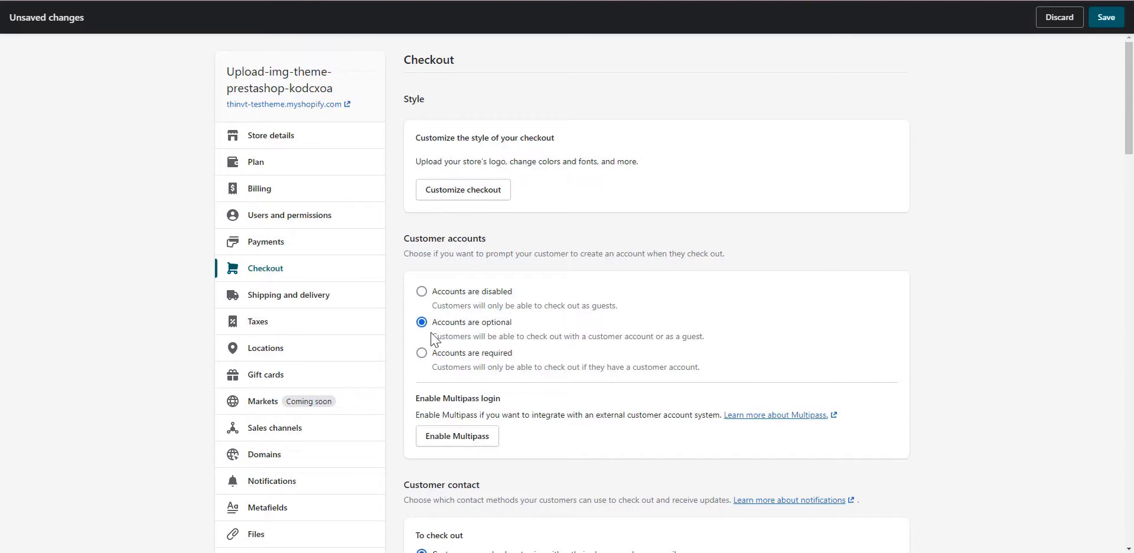
drag(432, 337, 590, 332)
click(615, 335)
triple_click(673, 334)
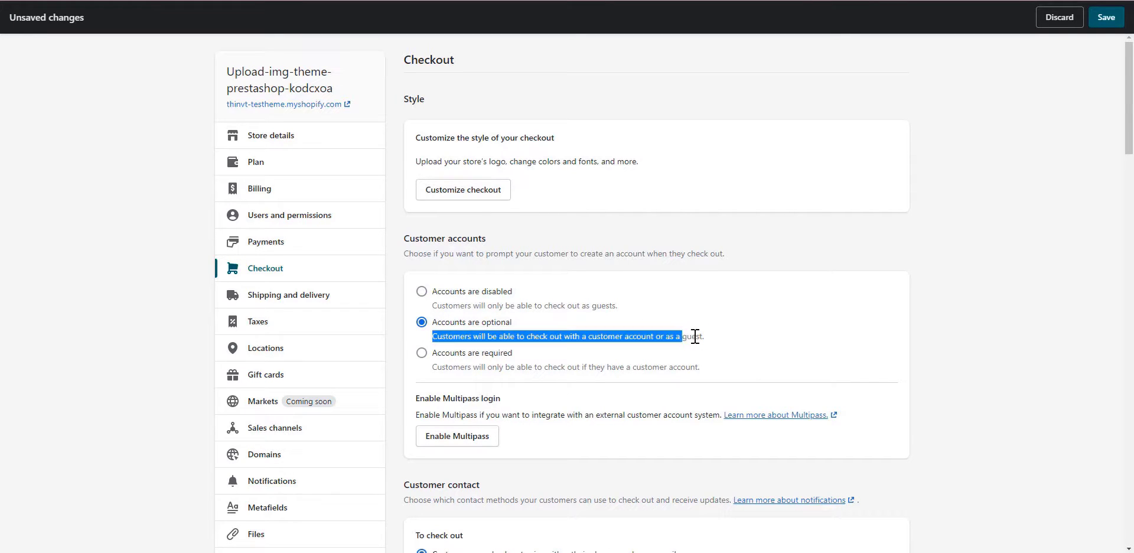
click(713, 340)
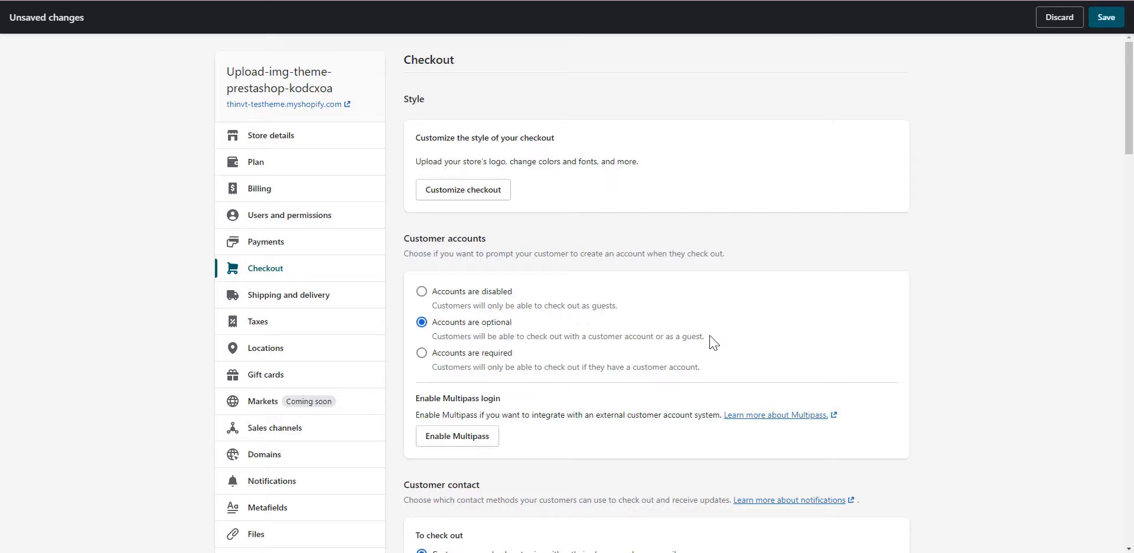
click(1099, 22)
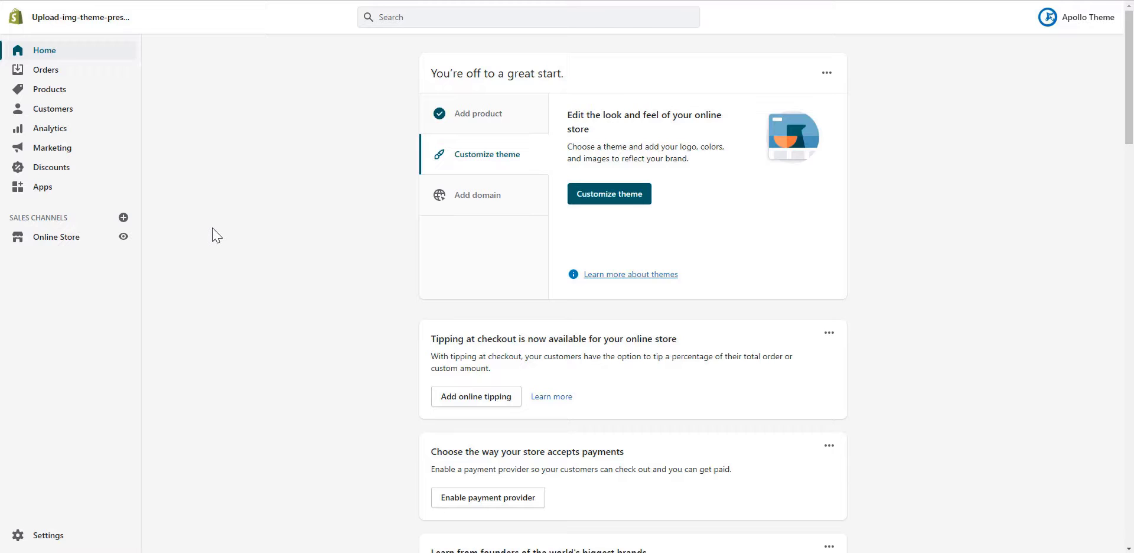
Create a collection titled 'Collection' with the description 'Collection's description'
click(60, 90)
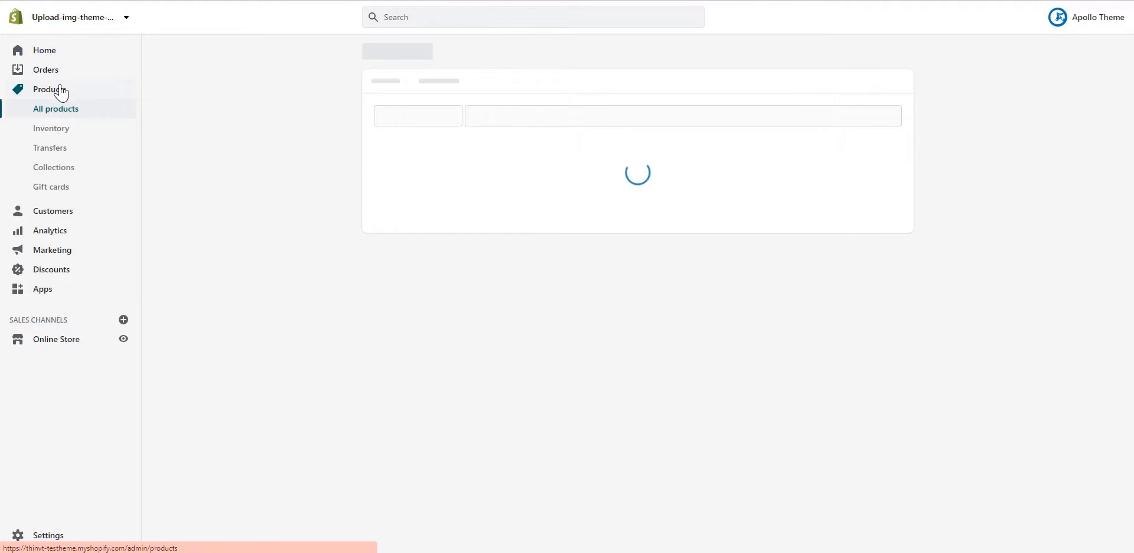
click(57, 169)
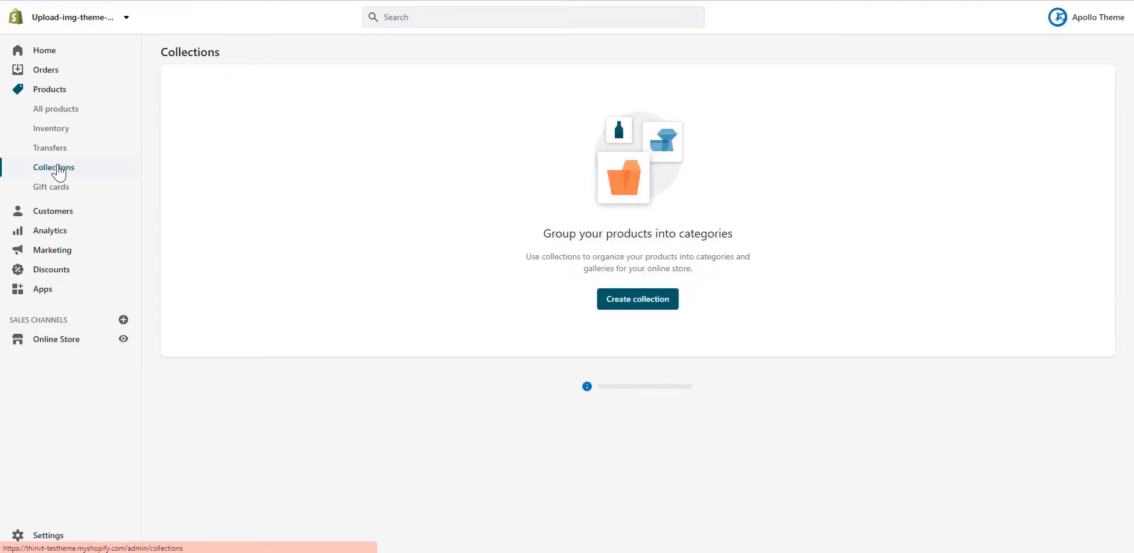
click(638, 298)
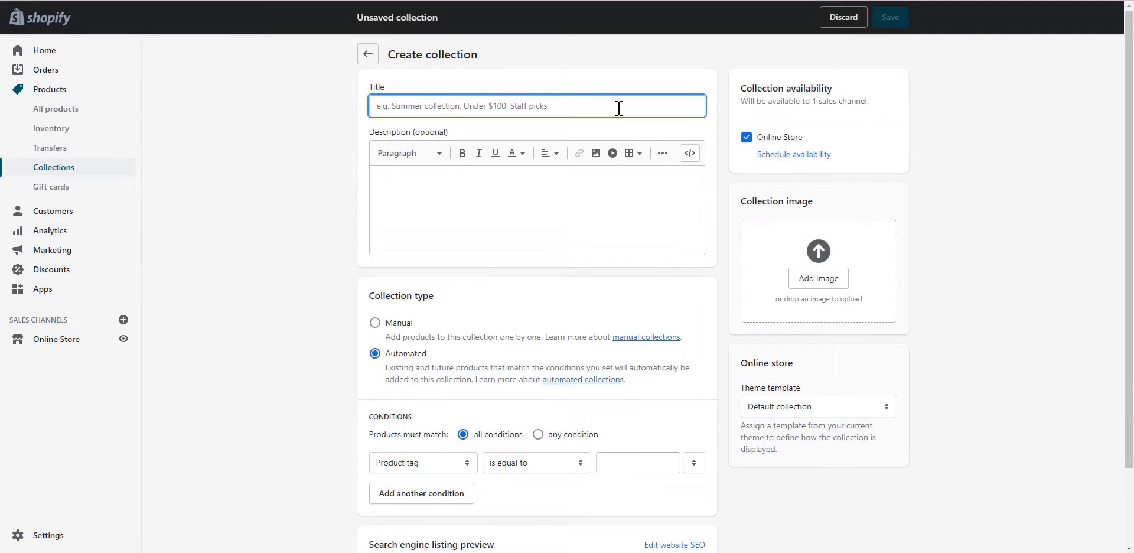
text(Collection)
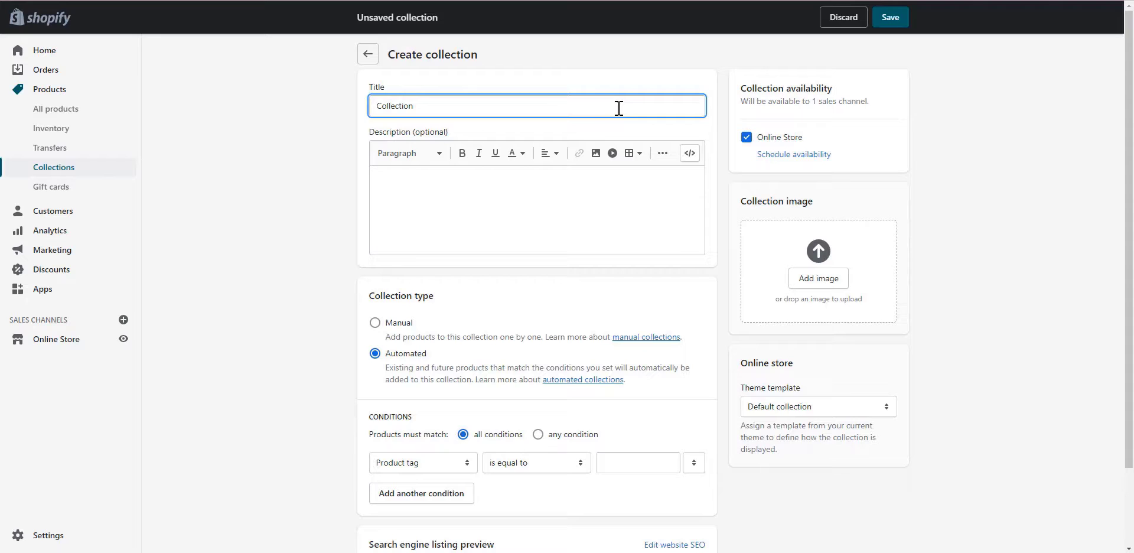
click(594, 180)
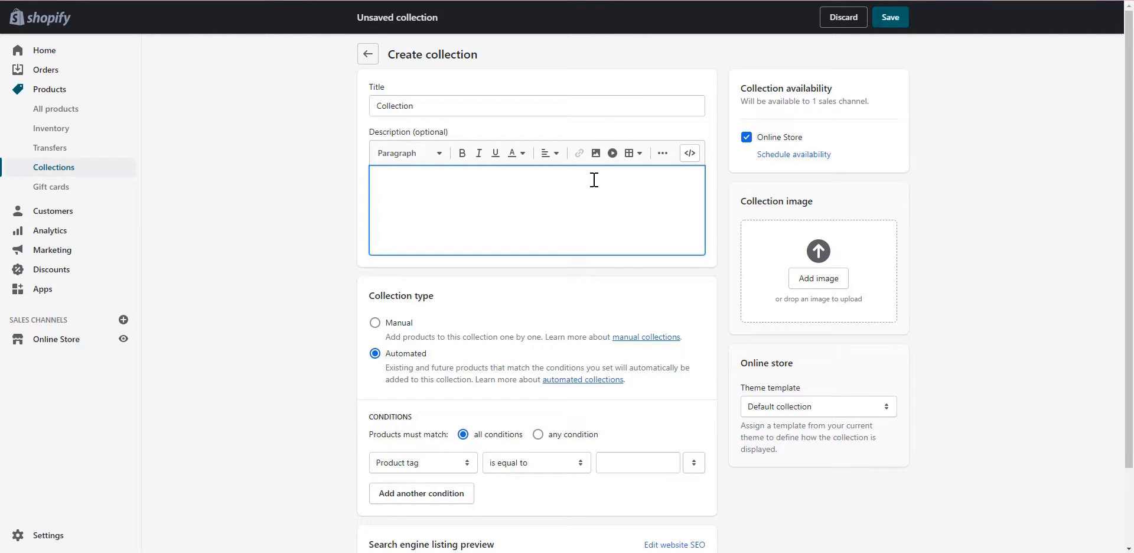
text(Collection's description)
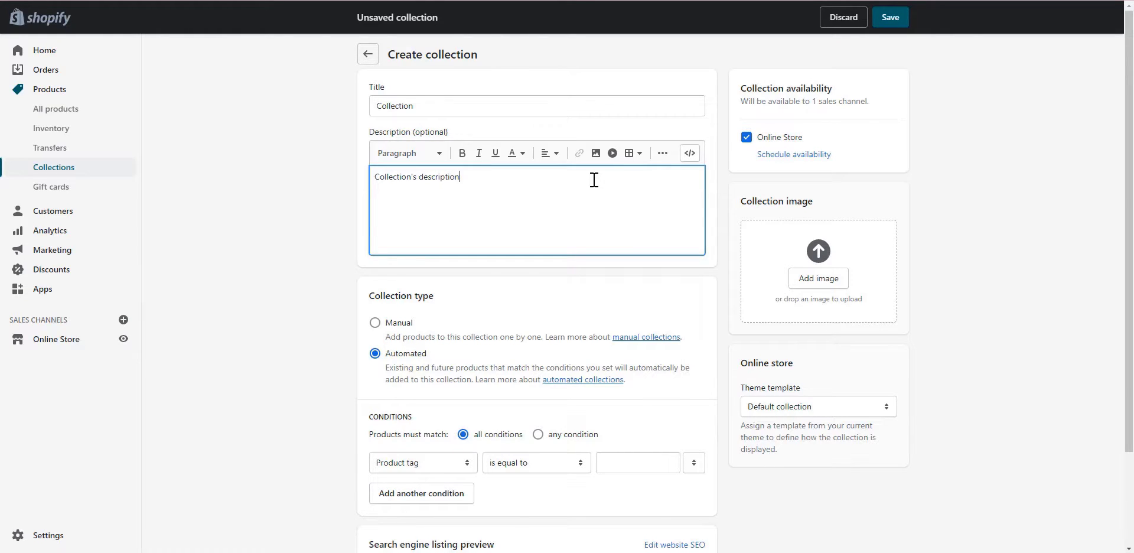
scroll(592, 181, down, 2)
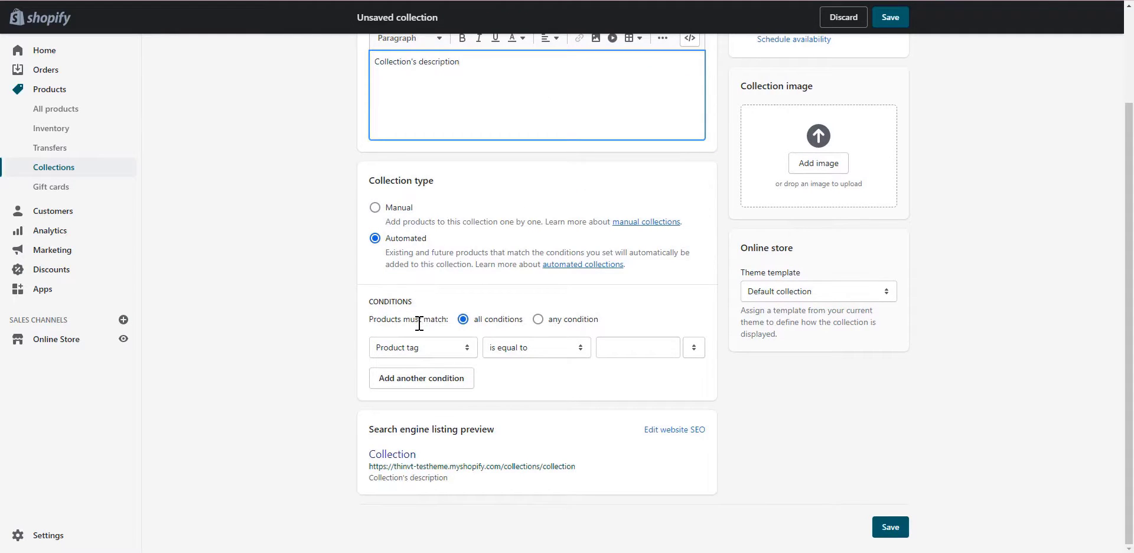
Add the condition Product type is equal to Bench
click(421, 350)
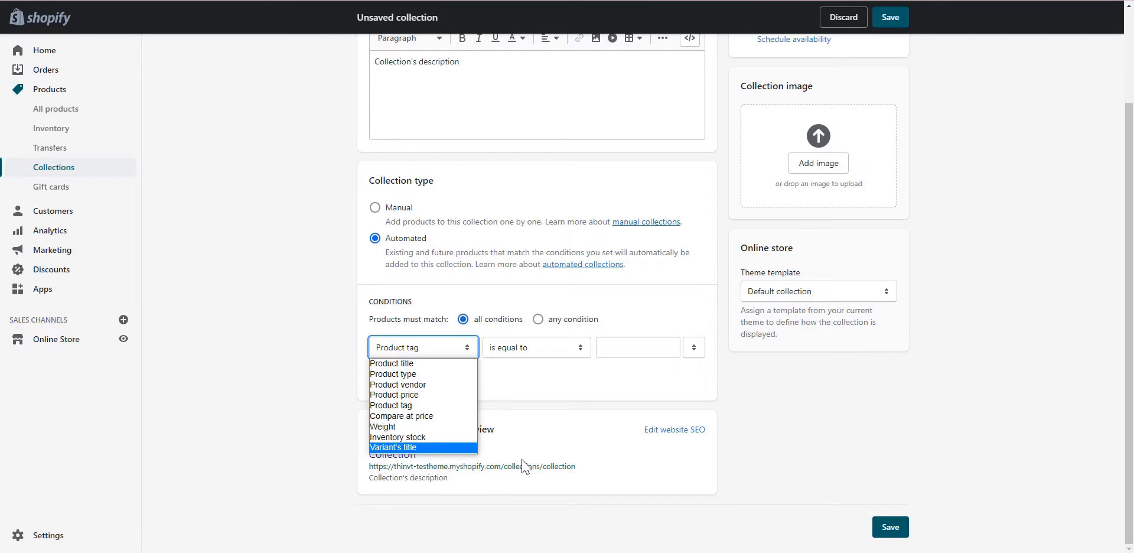
click(516, 382)
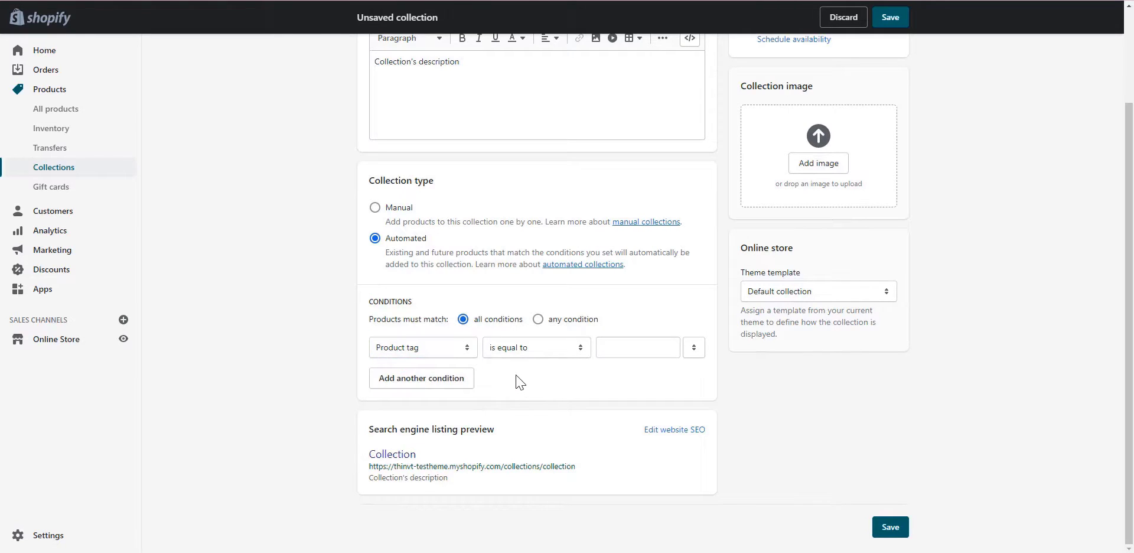
click(455, 347)
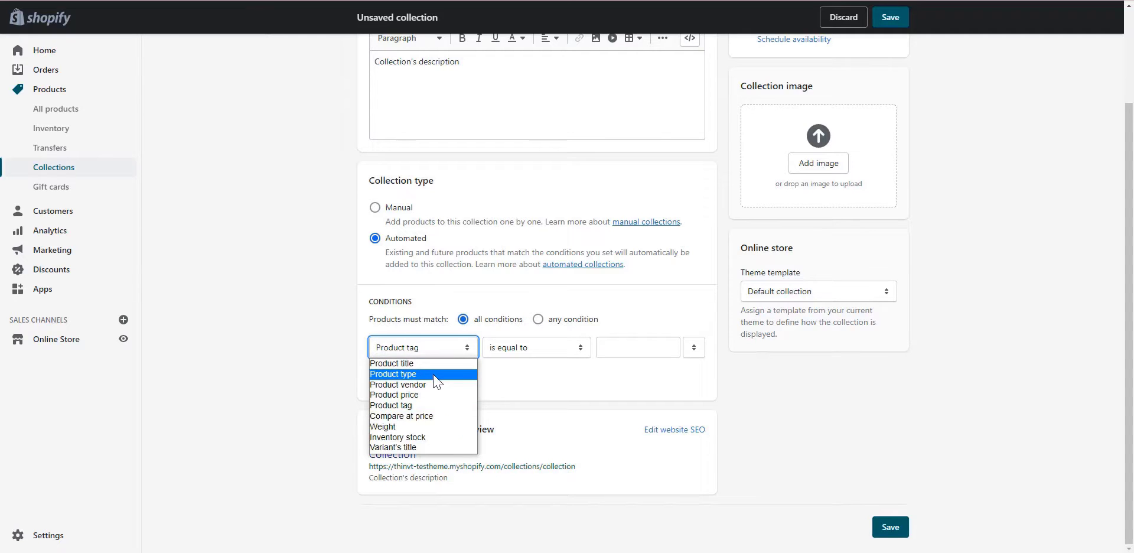
click(437, 374)
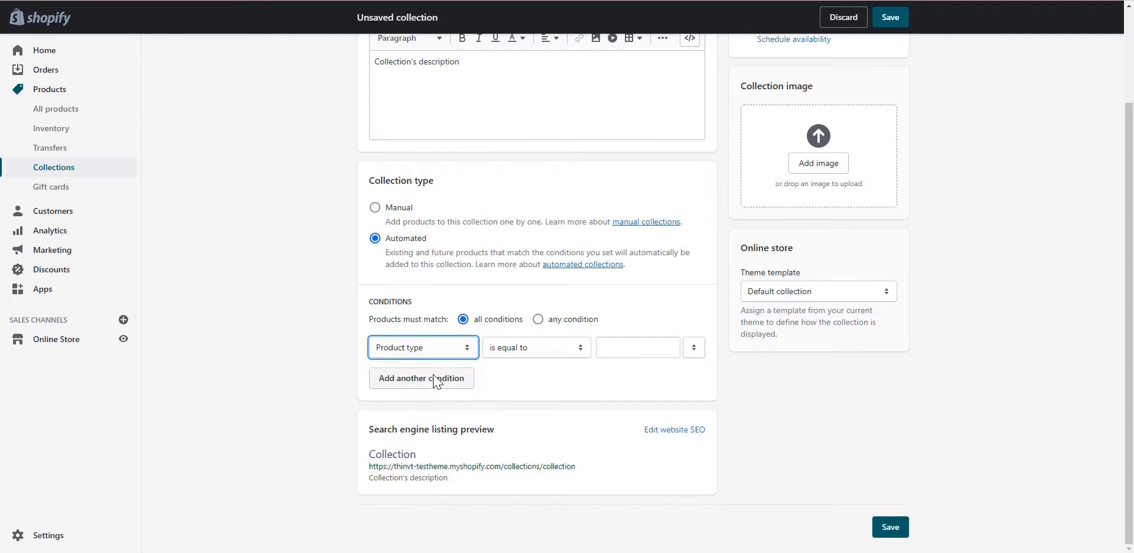
click(689, 351)
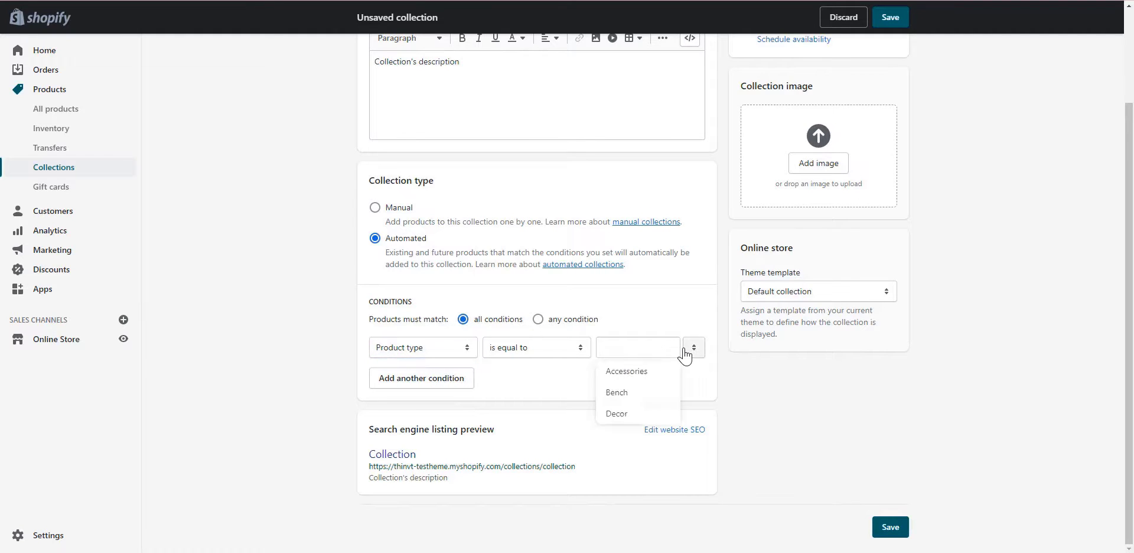
click(662, 392)
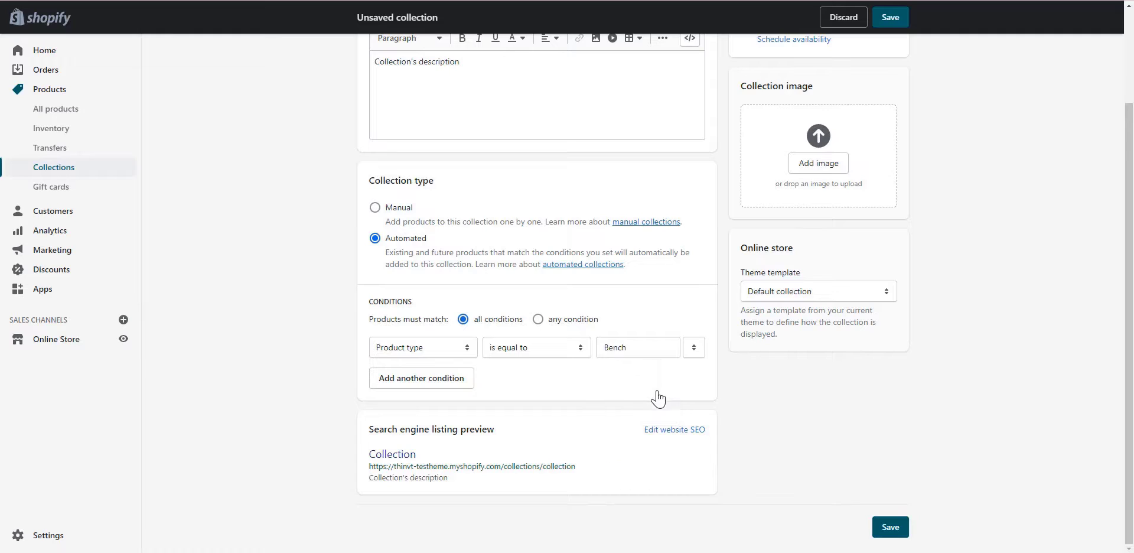
Add a second condition: Product price is greater than $0
click(456, 380)
click(459, 381)
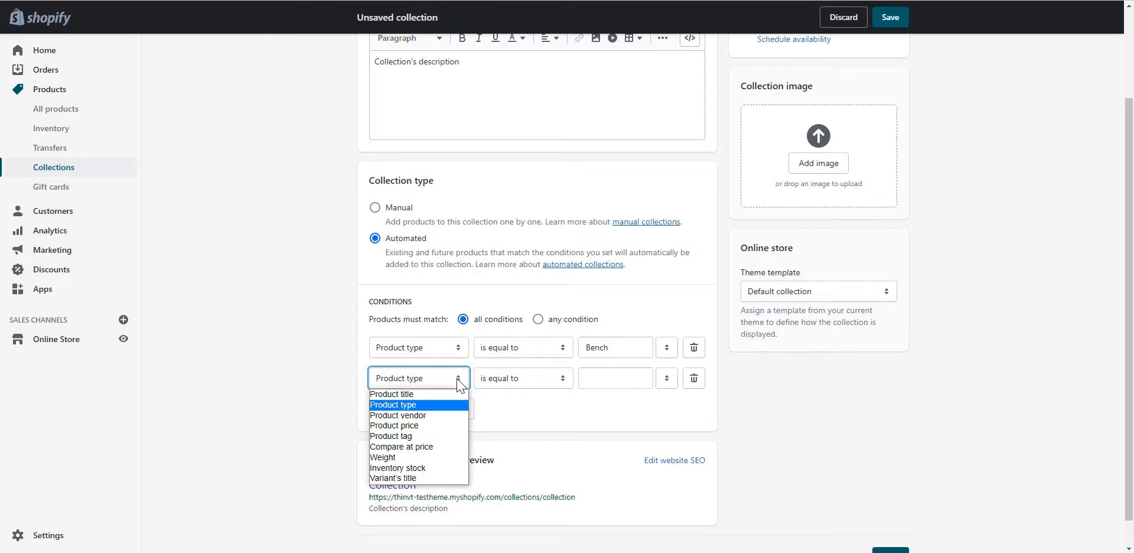
click(455, 426)
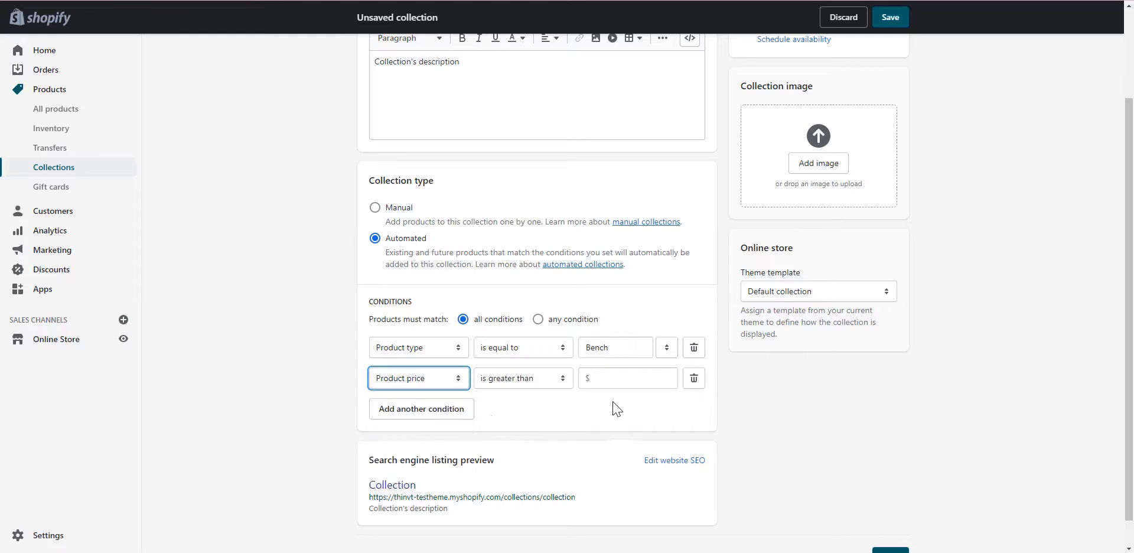
click(668, 382)
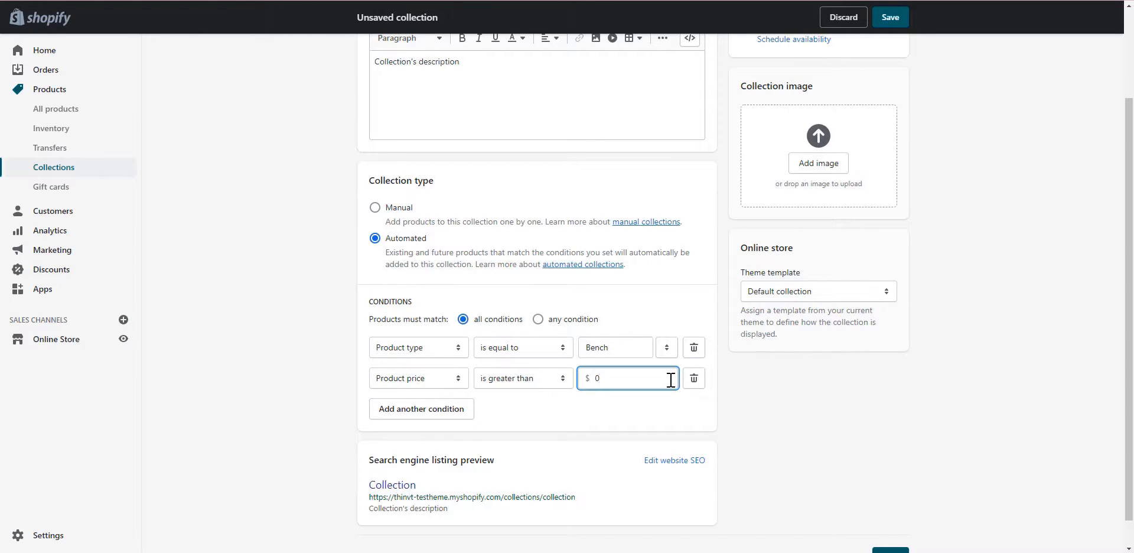
click(666, 413)
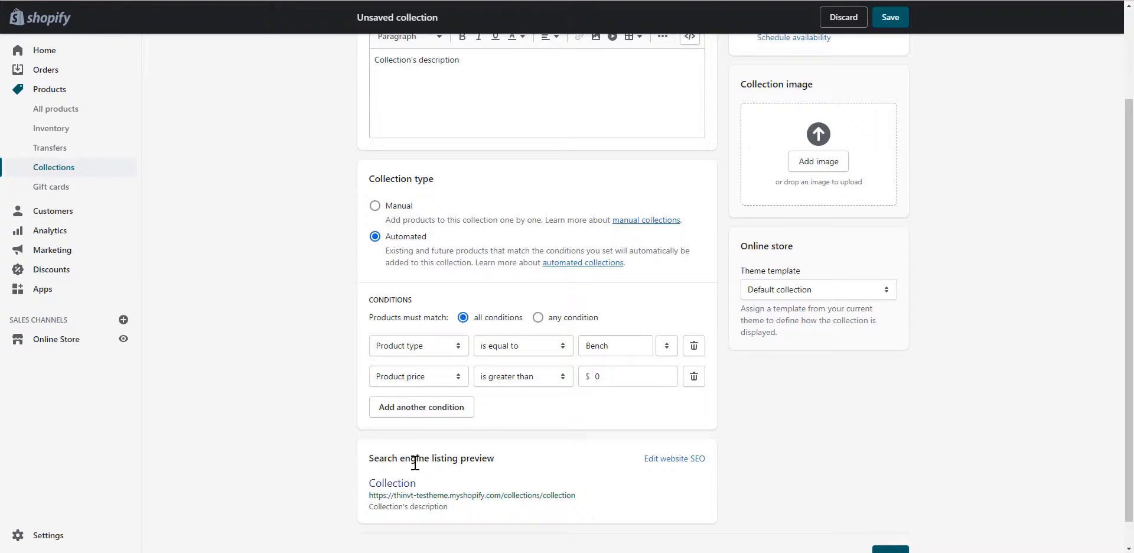
scroll(415, 463, down, 1)
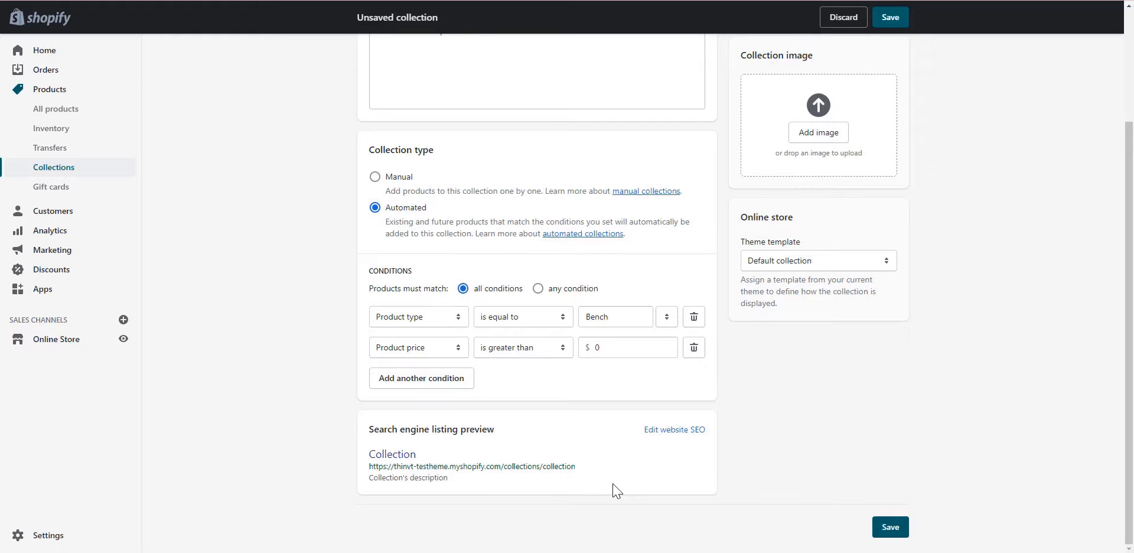
scroll(745, 440, up, 3)
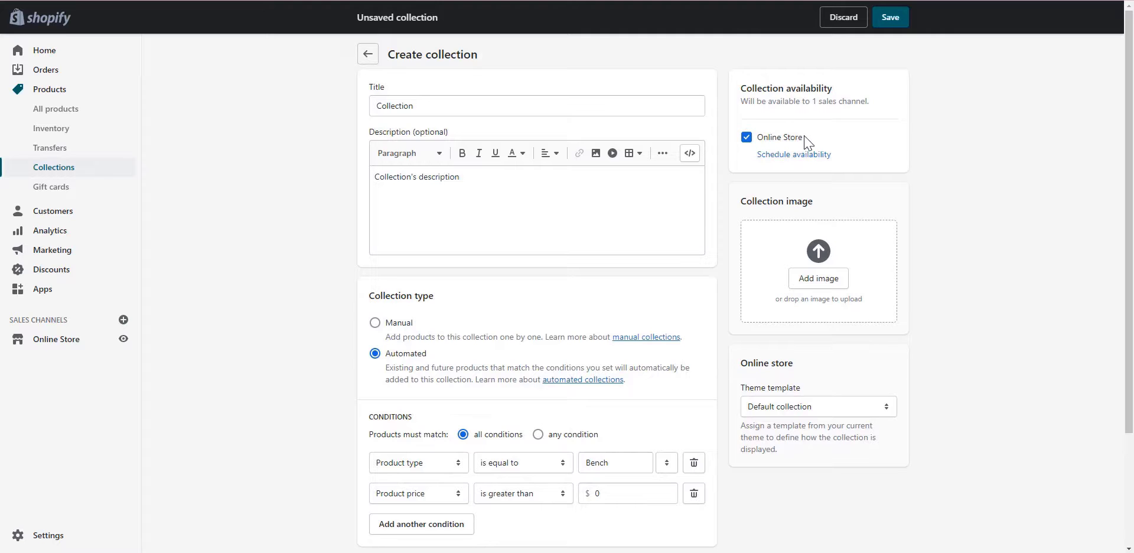
Leave availability unscheduled, keep the Default collection template, and save the collection
click(803, 155)
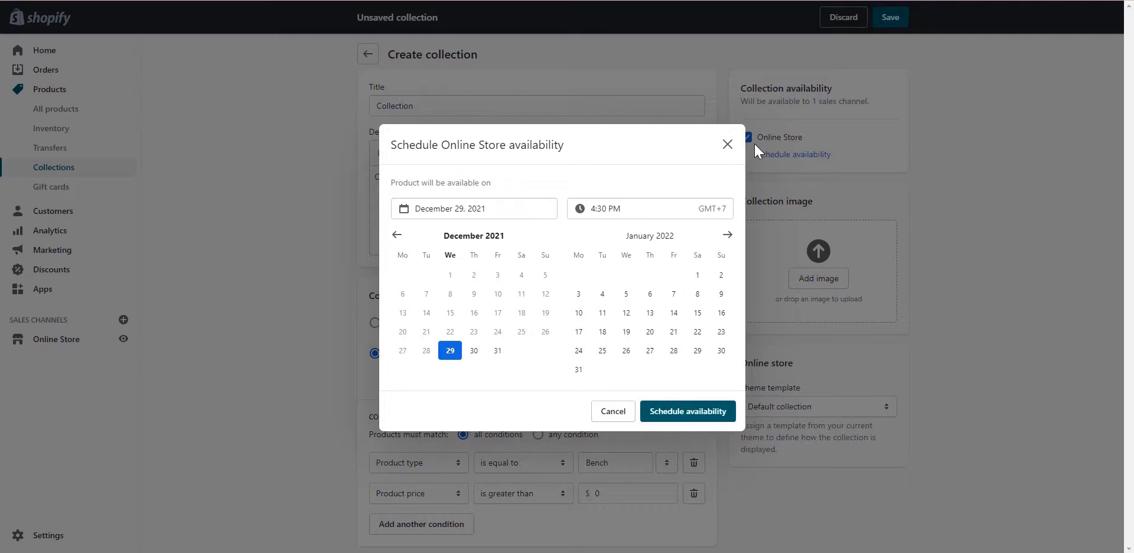
click(727, 144)
scroll(785, 227, down, 1)
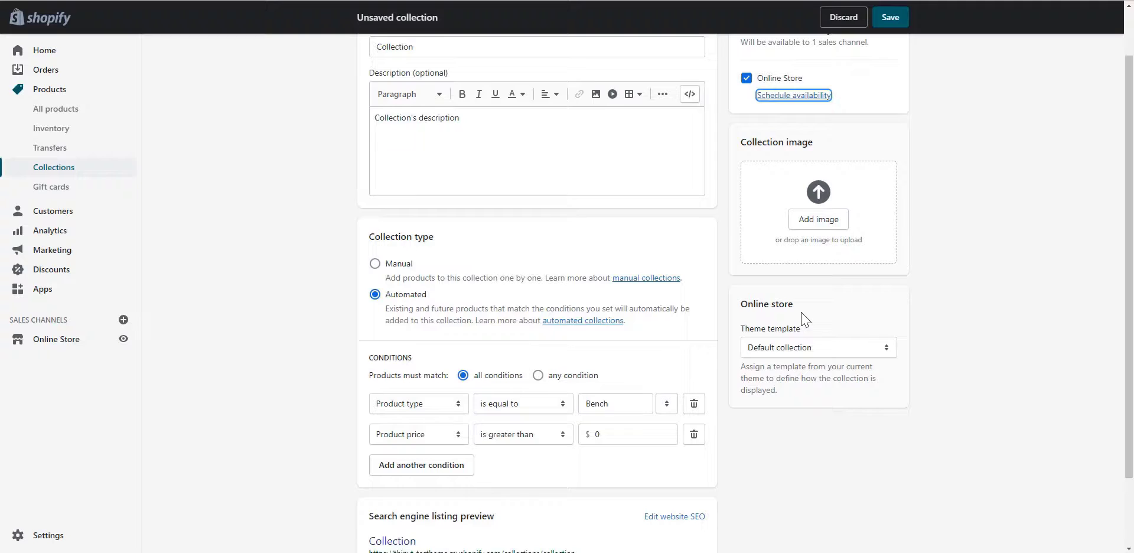
scroll(803, 316, down, 2)
click(808, 263)
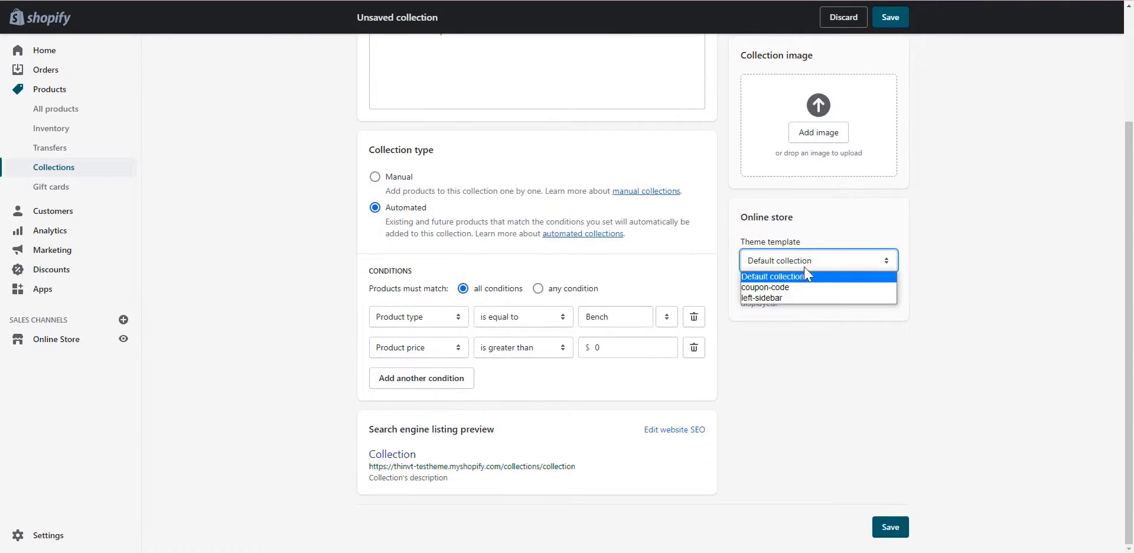
click(809, 335)
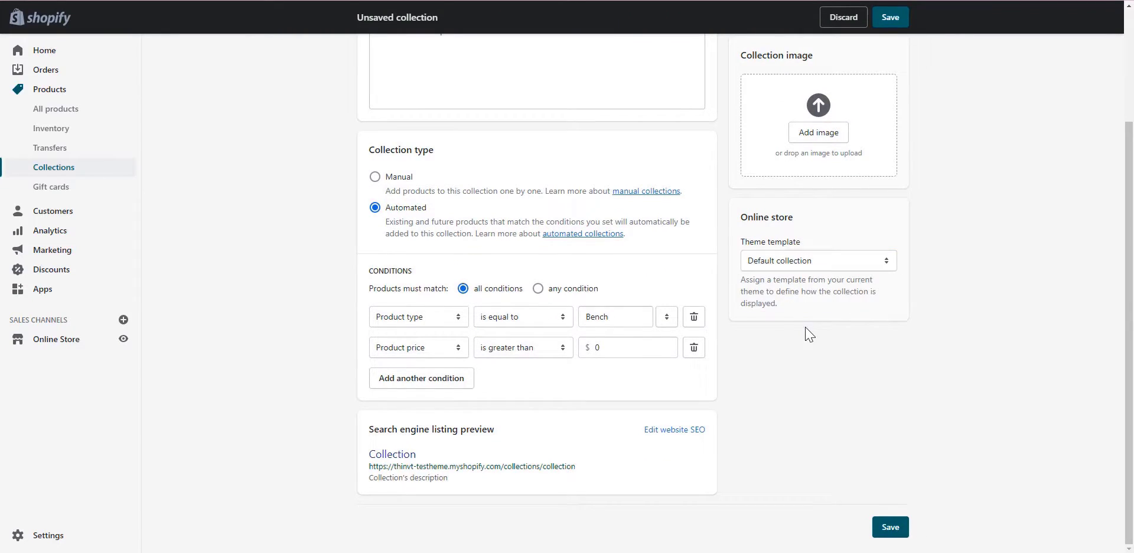
click(891, 528)
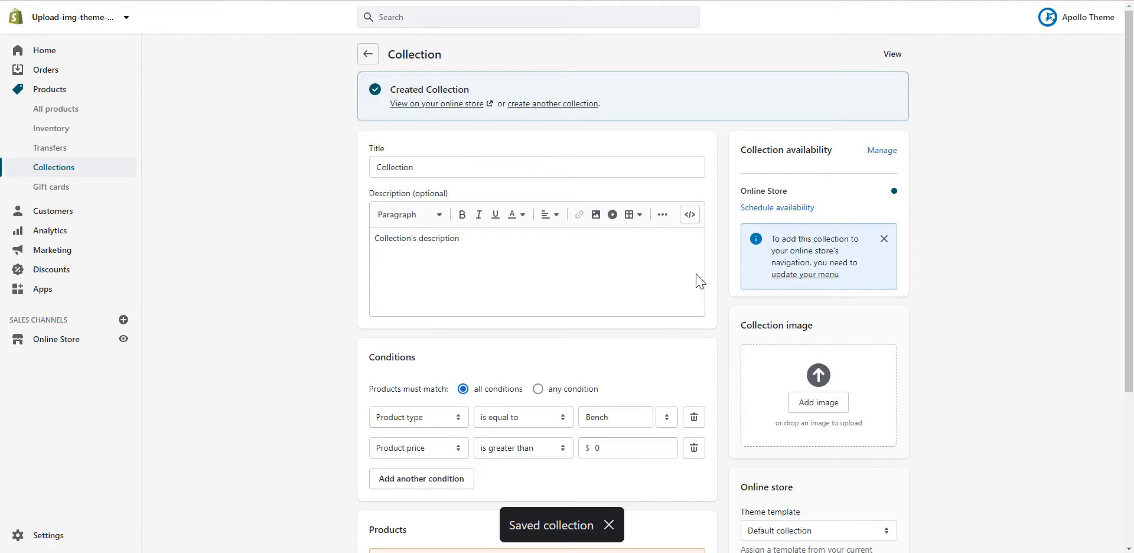
View the new collection's page on the online storefront
click(468, 105)
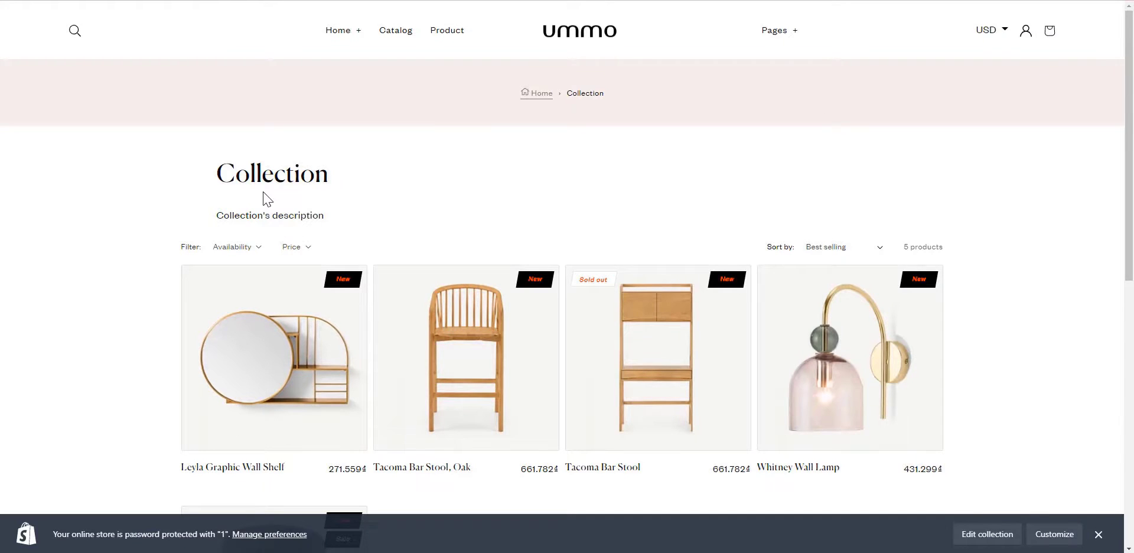
scroll(550, 318, down, 4)
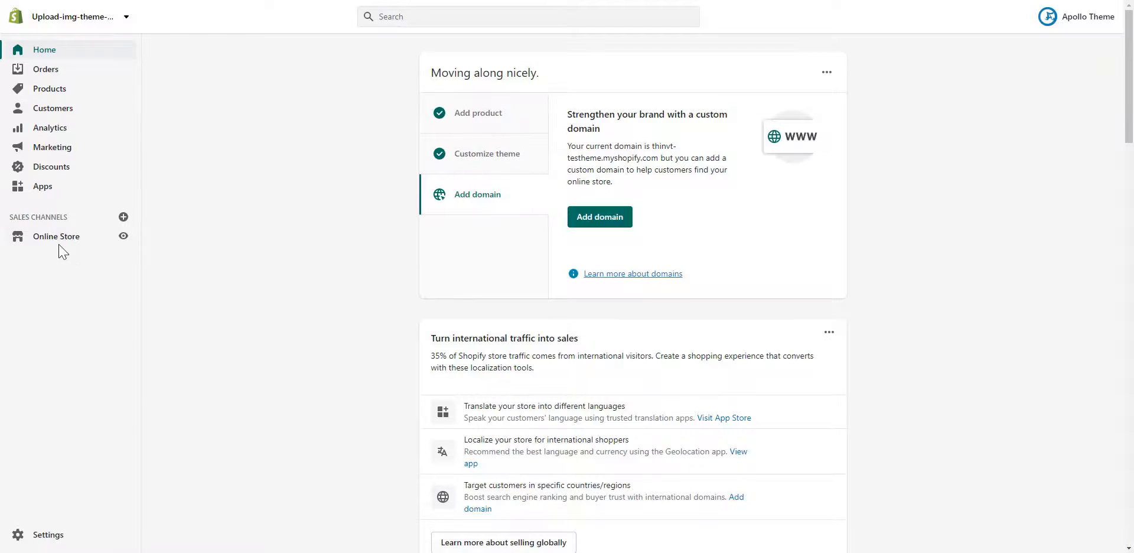
In Online Store Navigation, start a new menu titled 'Pages'
click(60, 240)
click(63, 314)
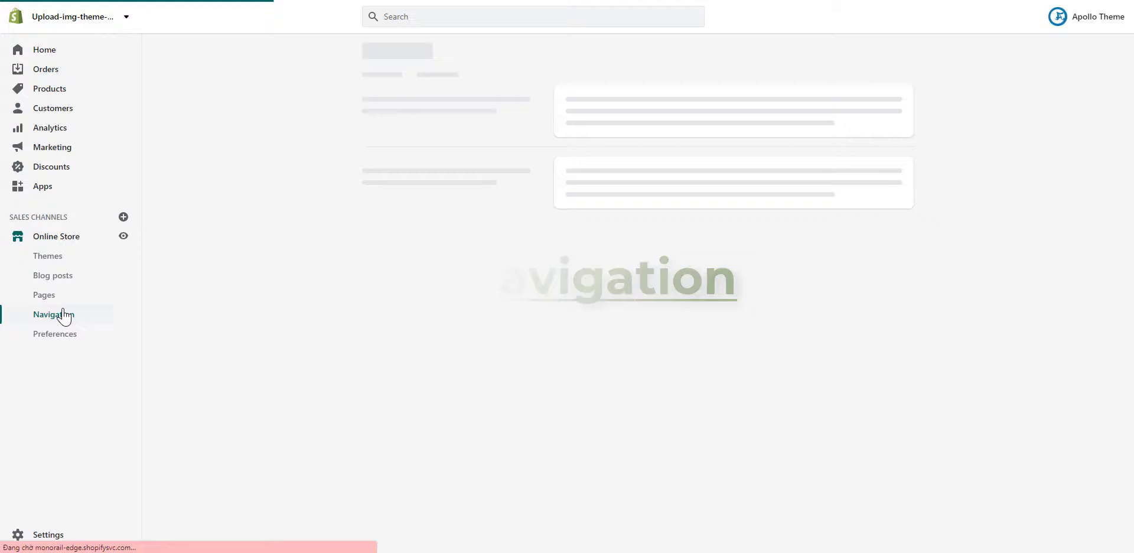
click(882, 185)
click(603, 110)
text(Pages)
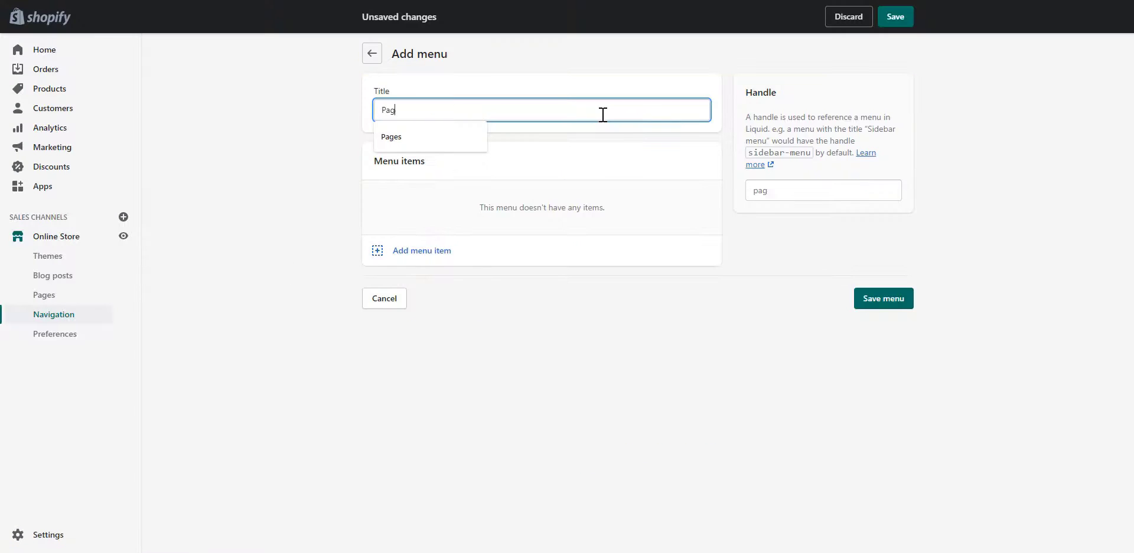
Add About Us and Contact items linked to their pages
click(437, 258)
click(937, 144)
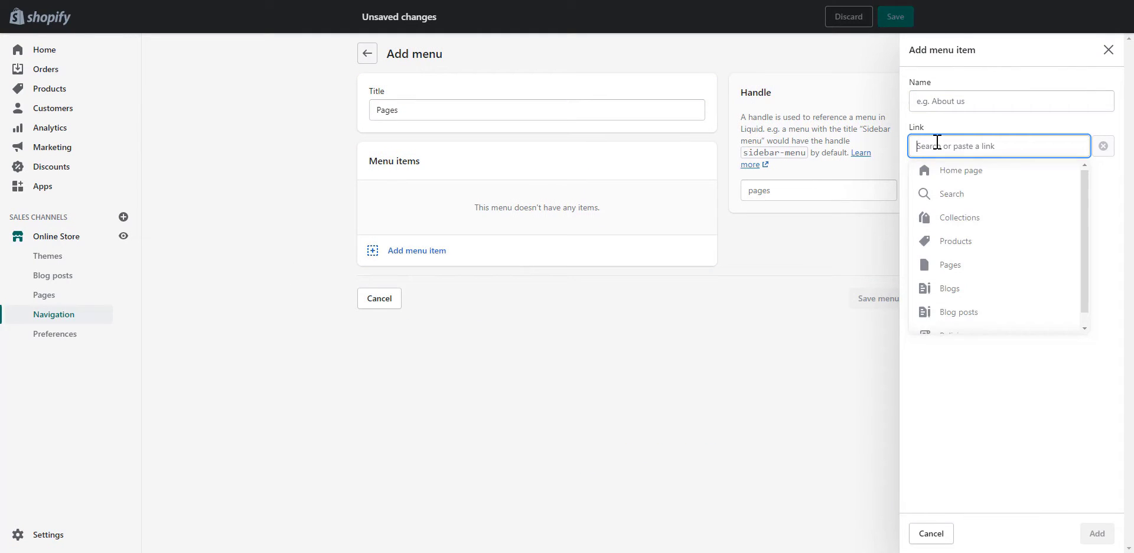
text(abou)
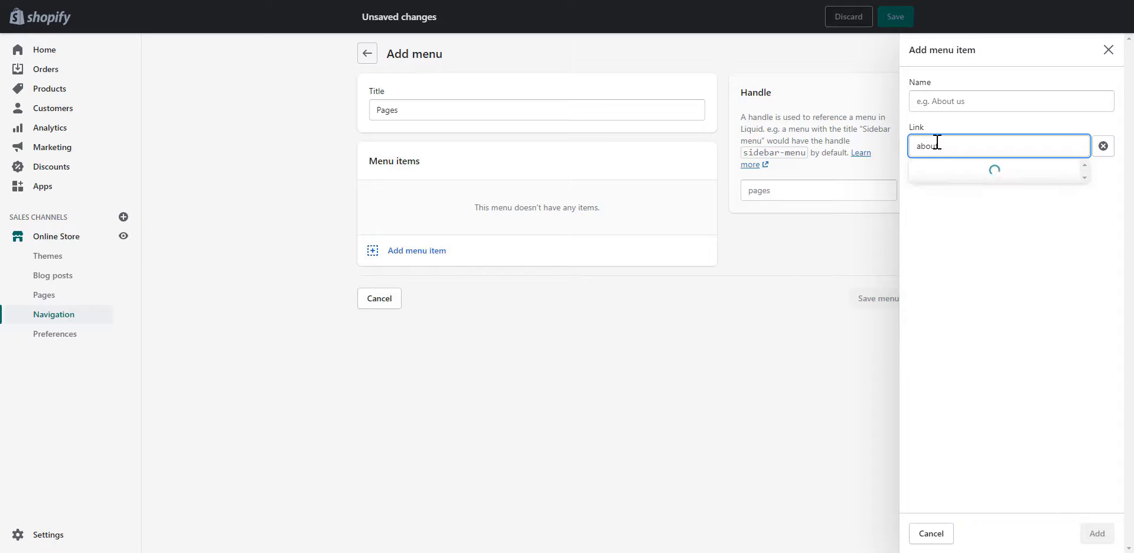
click(937, 212)
key(Return)
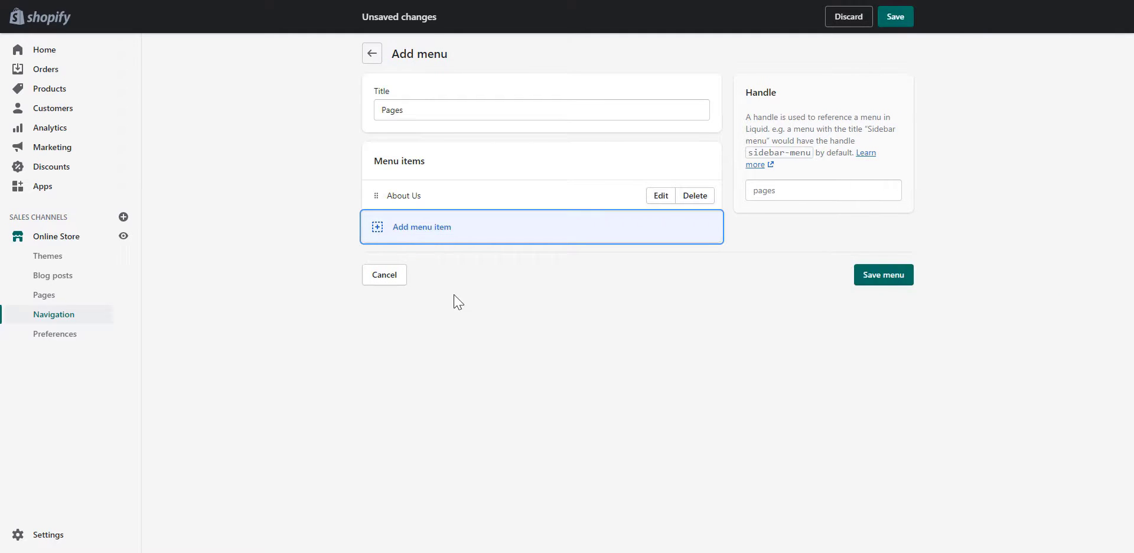
click(392, 230)
click(965, 142)
text(con)
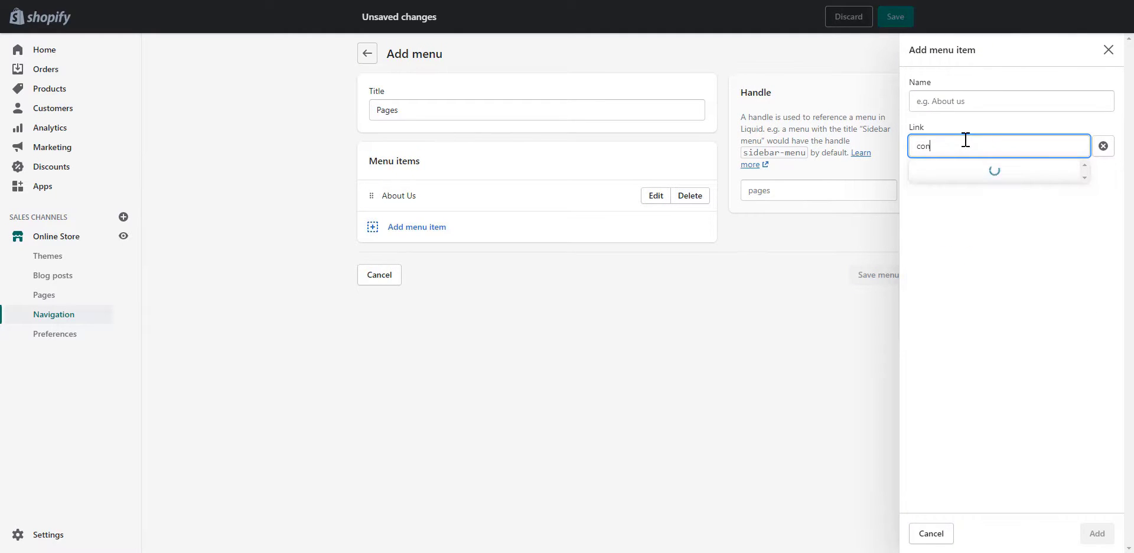
text(tact)
click(948, 198)
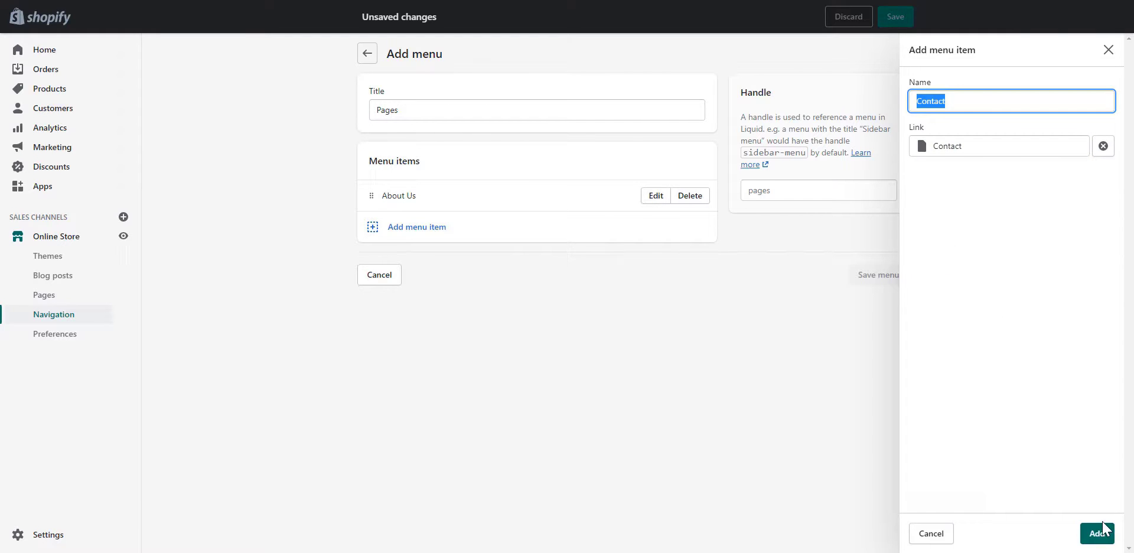
click(1097, 533)
Add Lookbook and FAQs items linked to their pages, save the menu, and return to Navigation
click(383, 260)
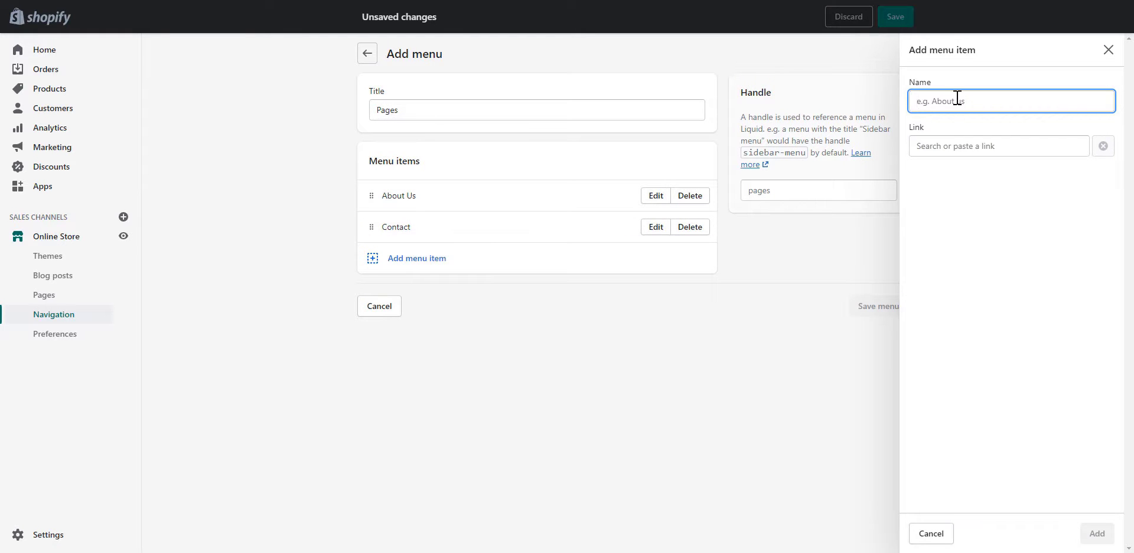
text(Lookboo)
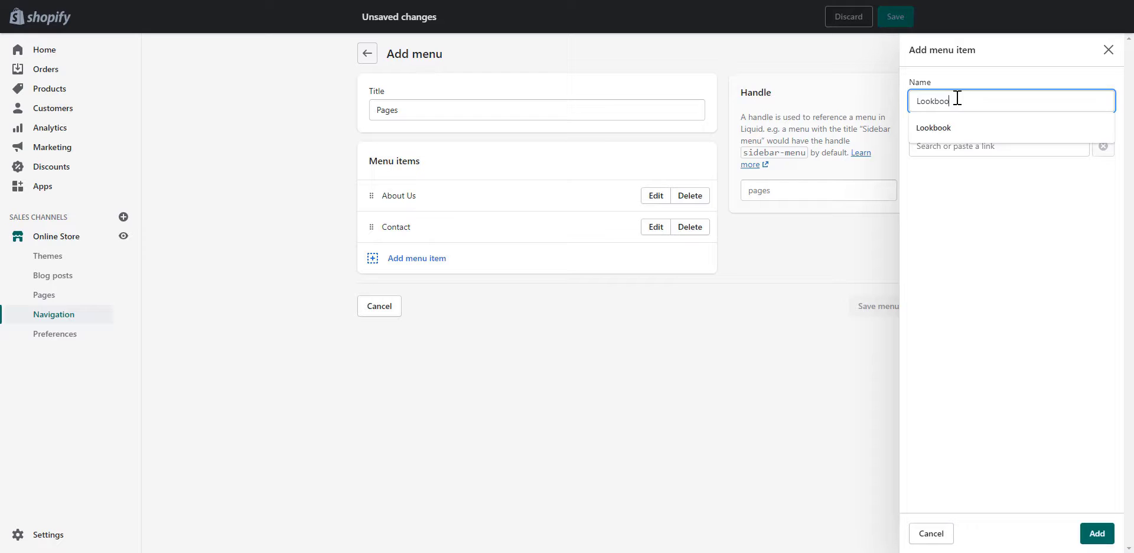
text(k)
click(972, 138)
text(lookbook)
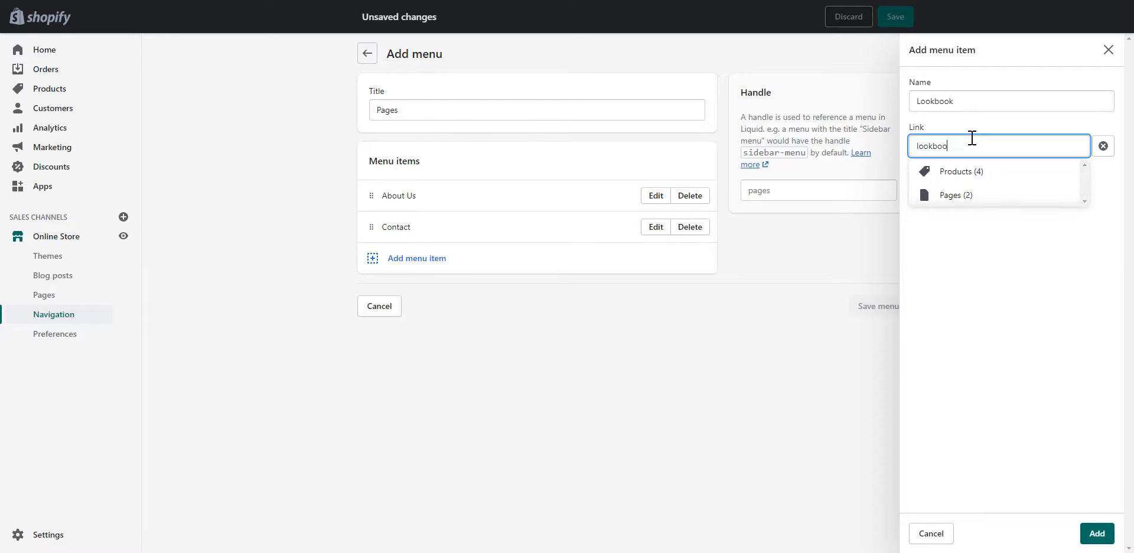
click(965, 200)
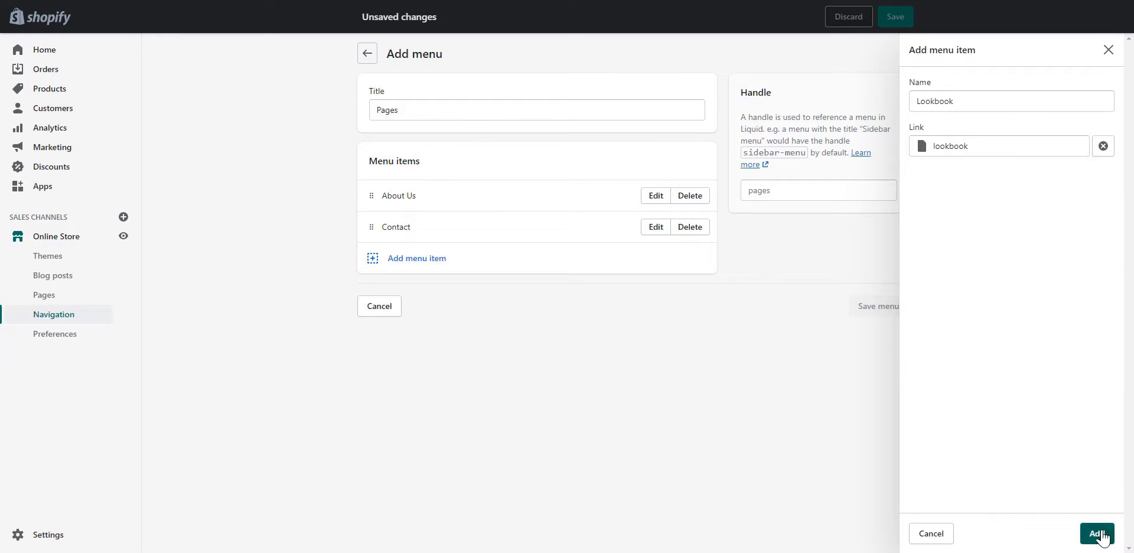
click(1097, 533)
click(380, 300)
text(F)
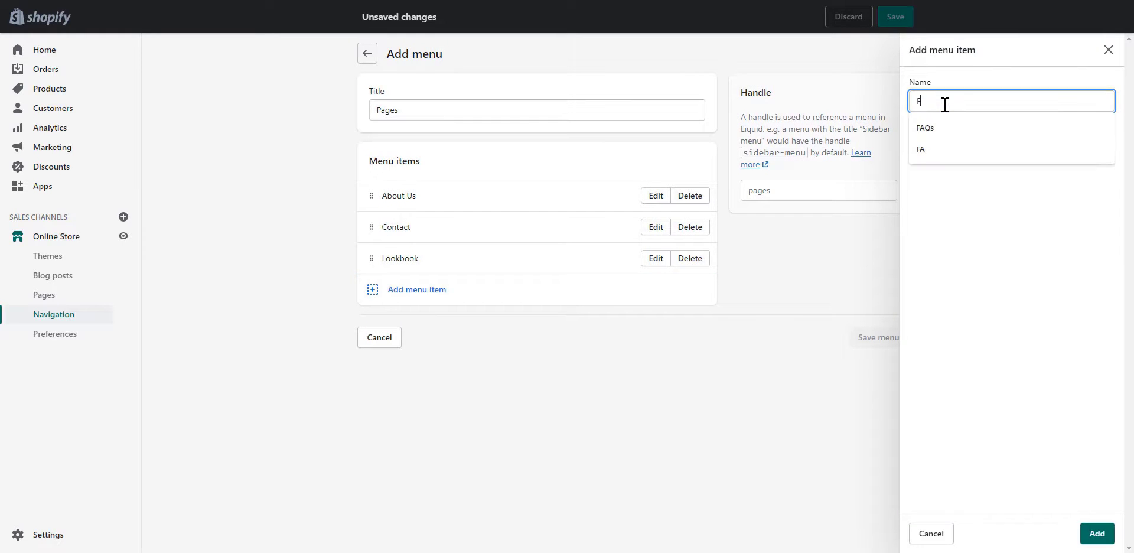
text(s)
click(946, 146)
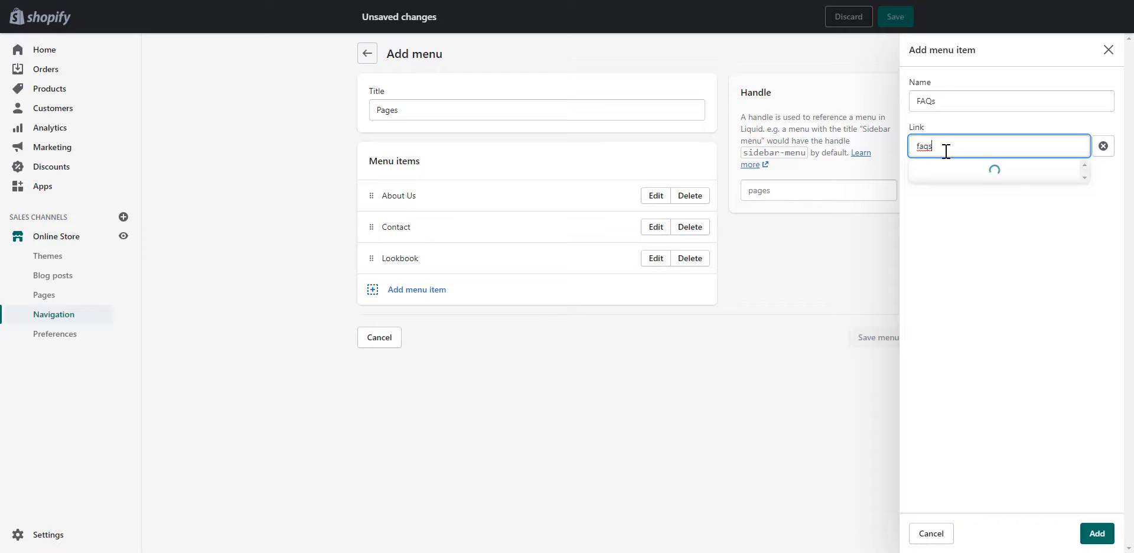
click(946, 188)
click(1094, 533)
click(881, 375)
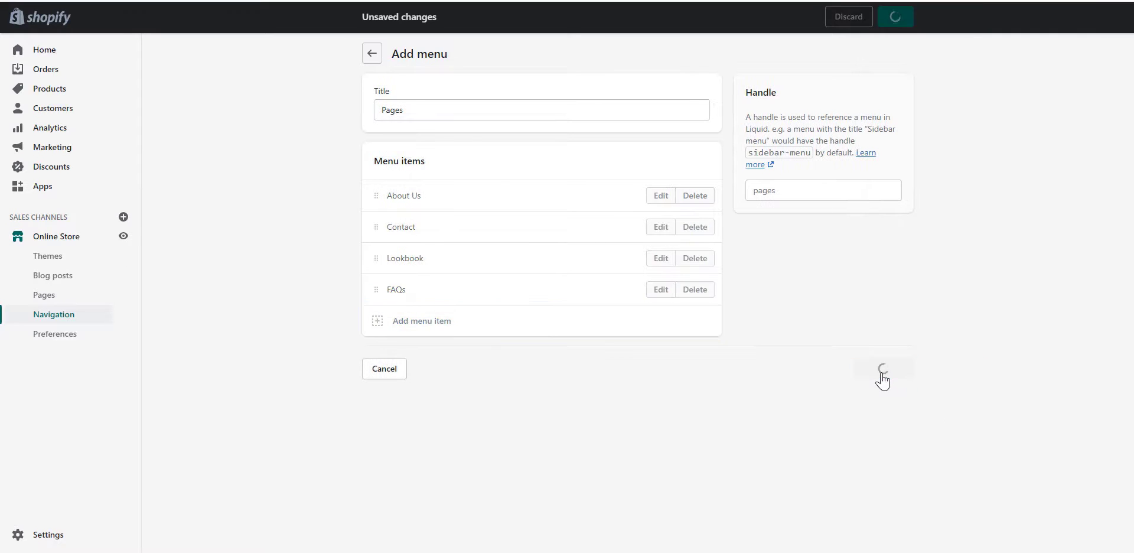
click(372, 54)
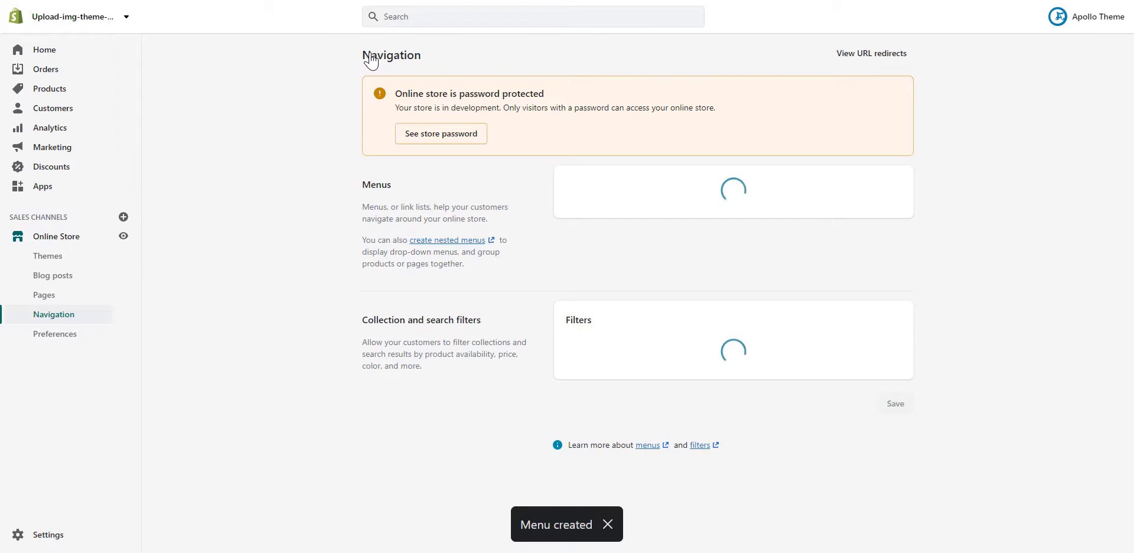
Start a new menu titled 'Home' with a Home 1 item linked to its pasted preview URL
click(886, 187)
click(591, 109)
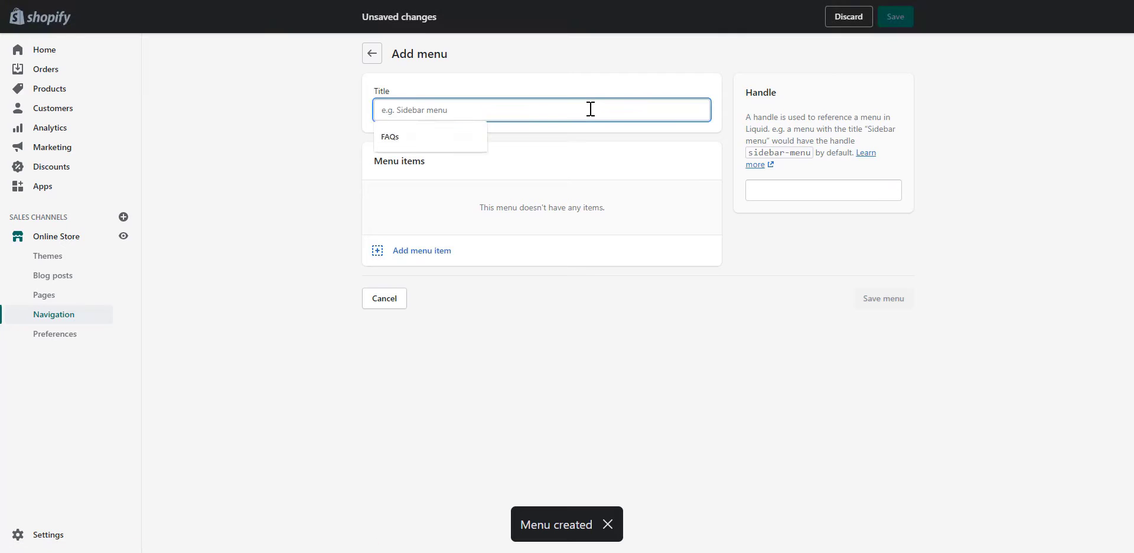
text(Home)
click(475, 261)
text(H)
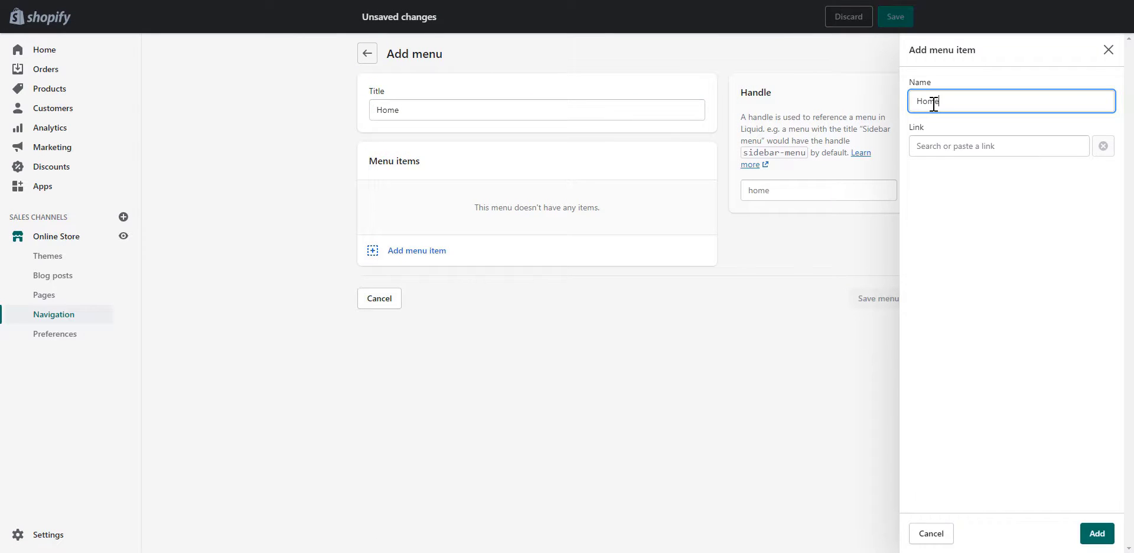
click(1032, 146)
key(ctrl+v)
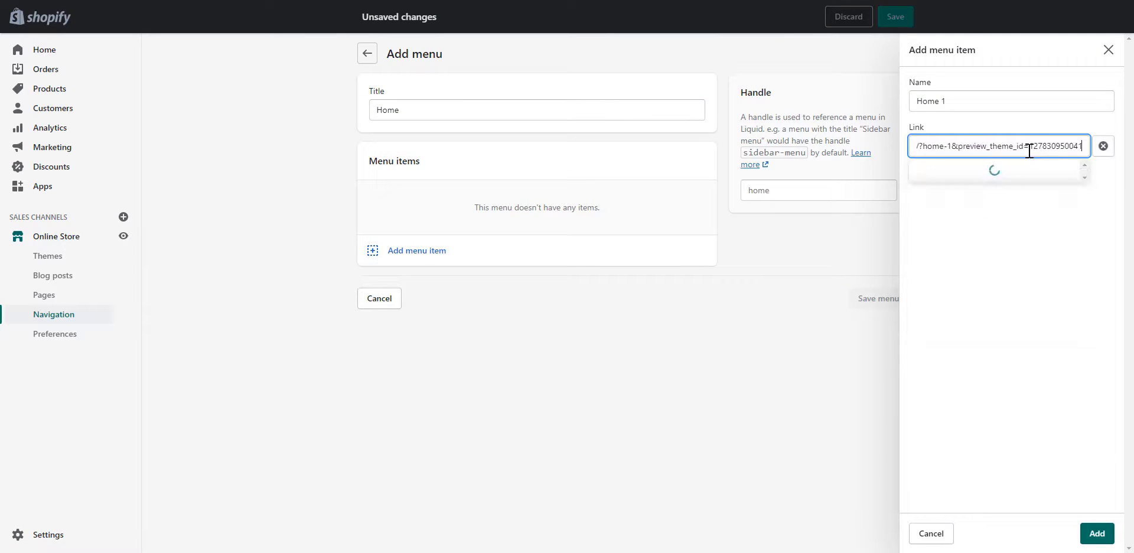
click(1018, 170)
click(1097, 533)
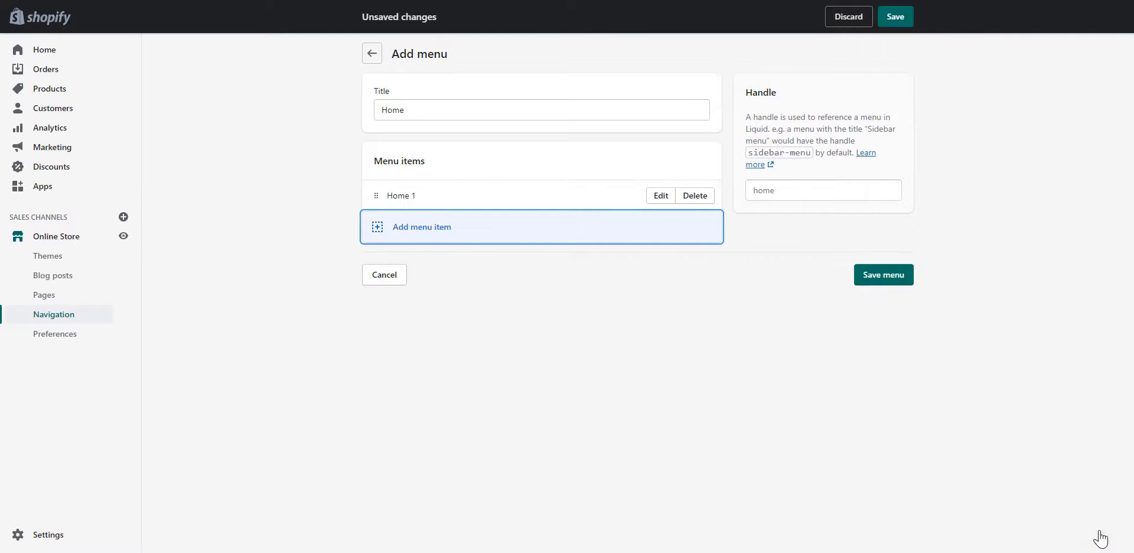
Nest Dropdown 1 and Dropdown 1.1, linked to the Home page, under Home 1
click(383, 225)
text(Dropdown 1)
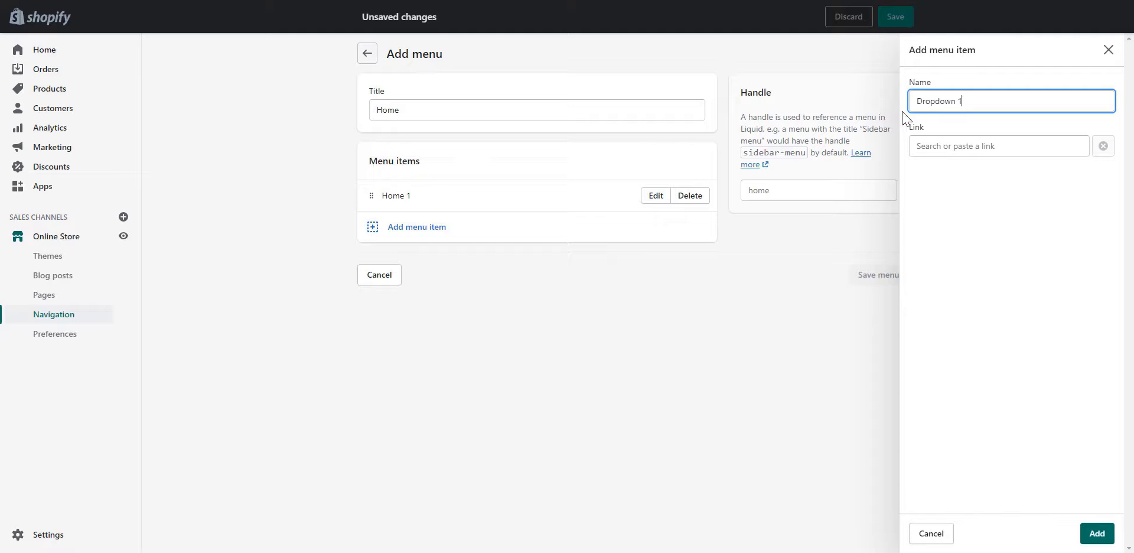
click(922, 146)
click(949, 172)
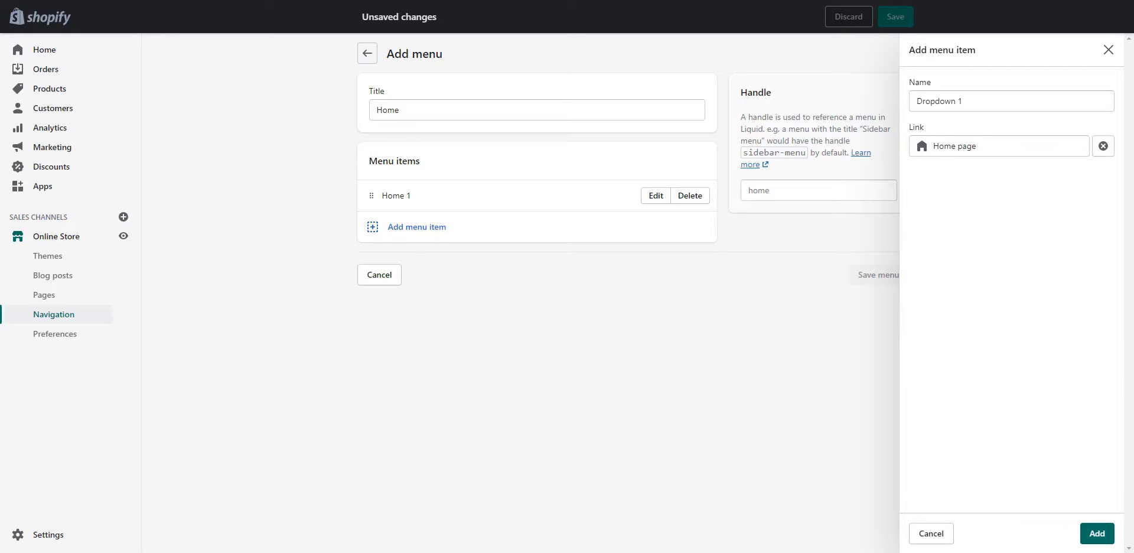
click(1097, 533)
drag(377, 227, 395, 229)
click(392, 262)
text(Dropdo)
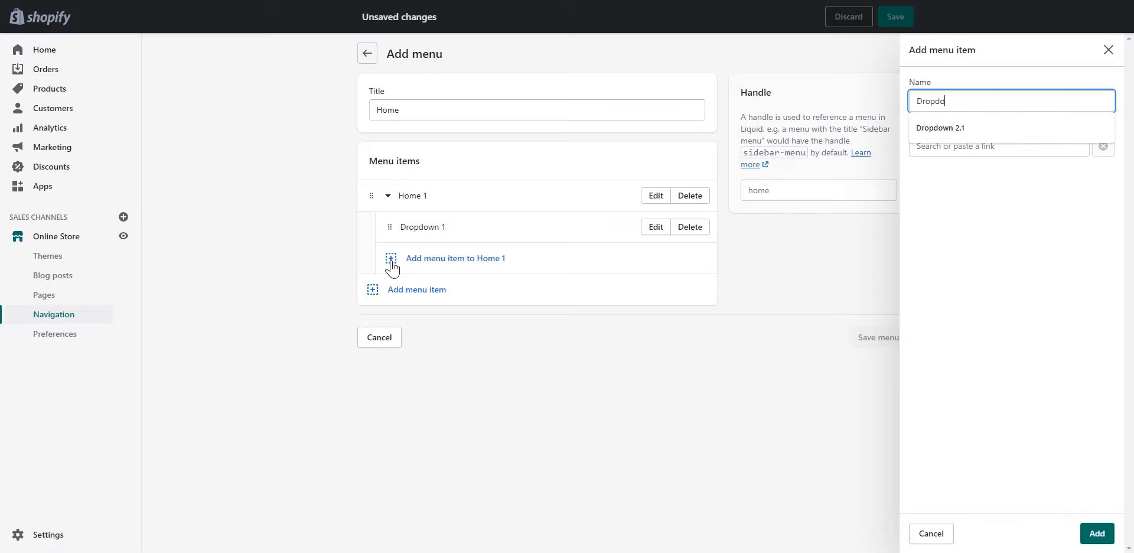
text(wn 1.1)
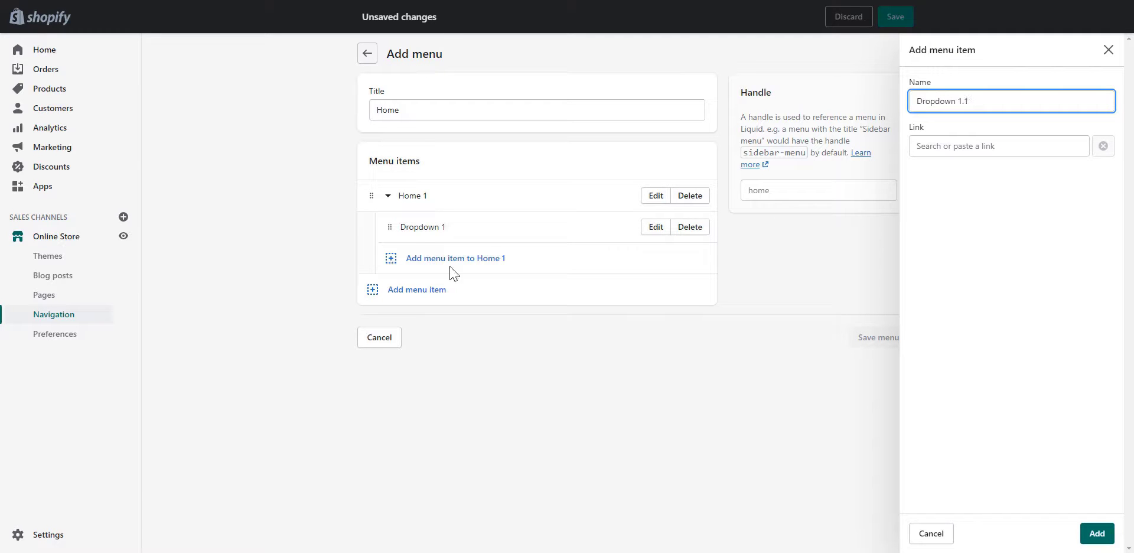
click(965, 146)
click(960, 171)
click(1097, 532)
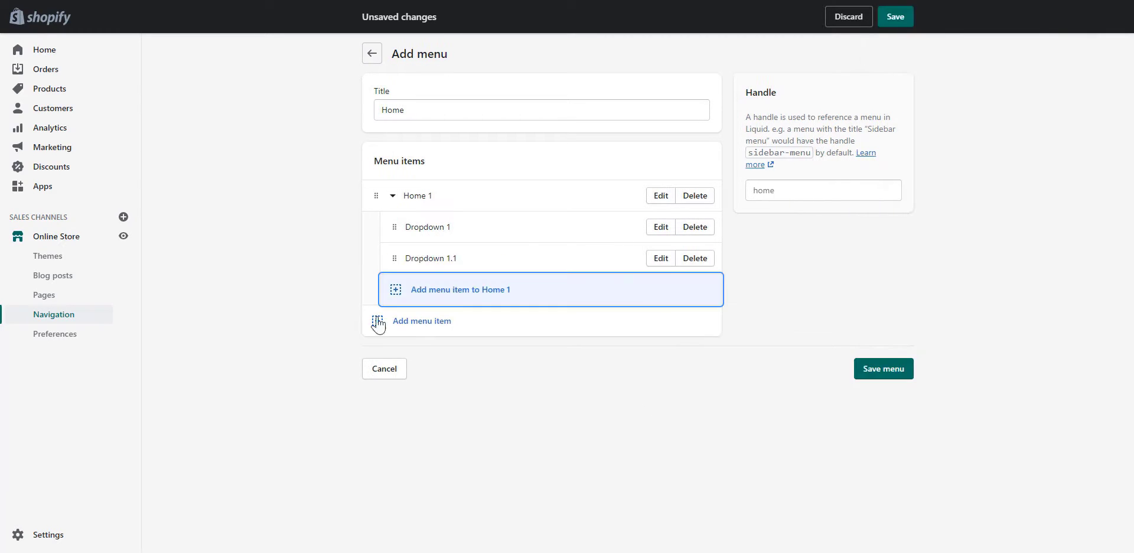
Add a top-level Home 2 item linked to its pasted preview URL
click(377, 322)
text(Home 2)
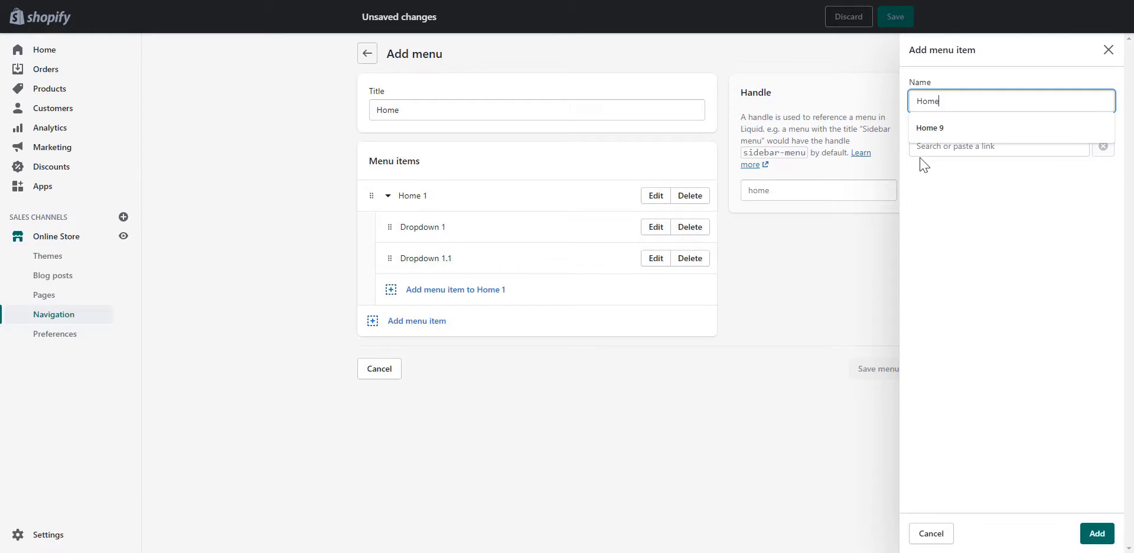
click(924, 147)
key(ctrl+v)
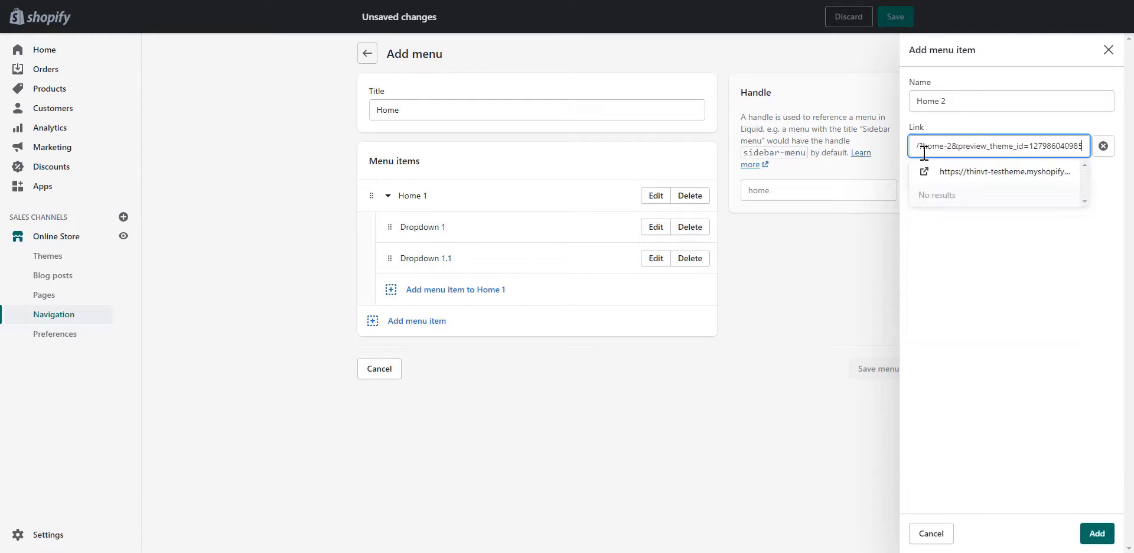
click(936, 172)
click(1097, 533)
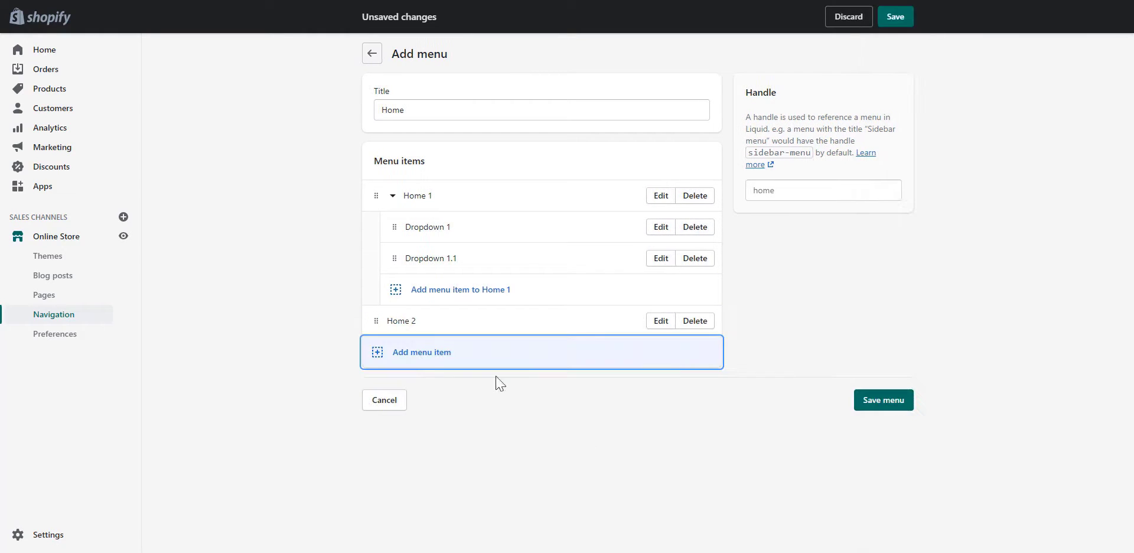
Nest Dropdown 2 and Dropdown 2.1, linked to the Home page, under Home 2
click(380, 355)
text(Dropdown 2)
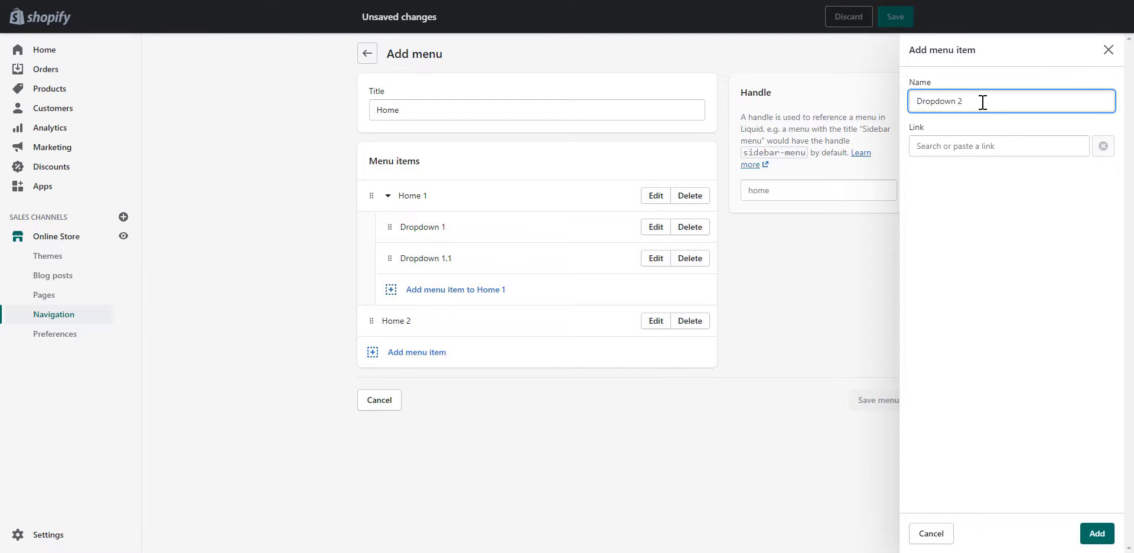
click(998, 146)
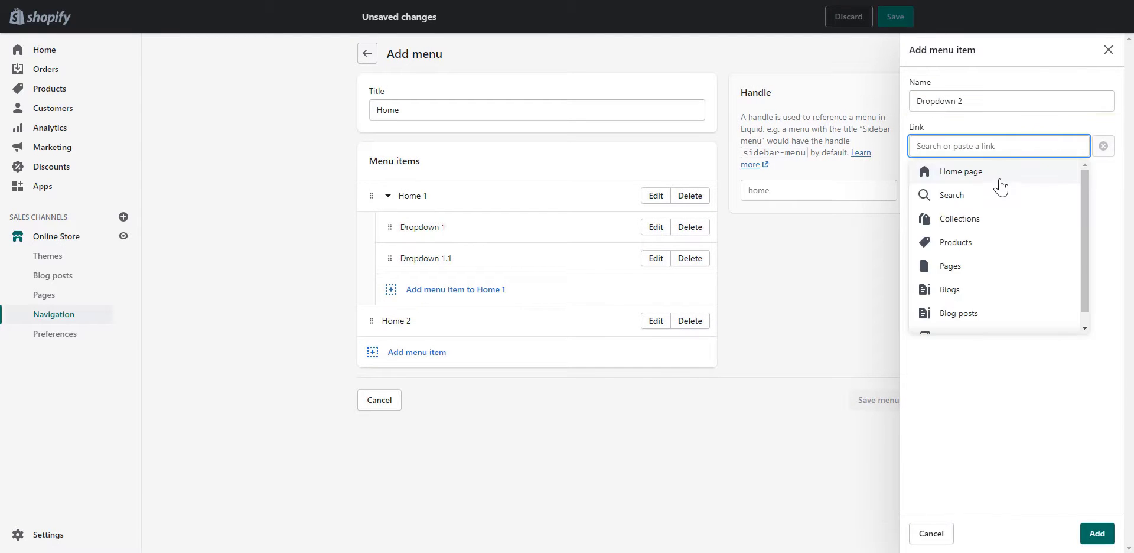
click(998, 174)
click(1097, 533)
drag(376, 352, 392, 375)
click(391, 384)
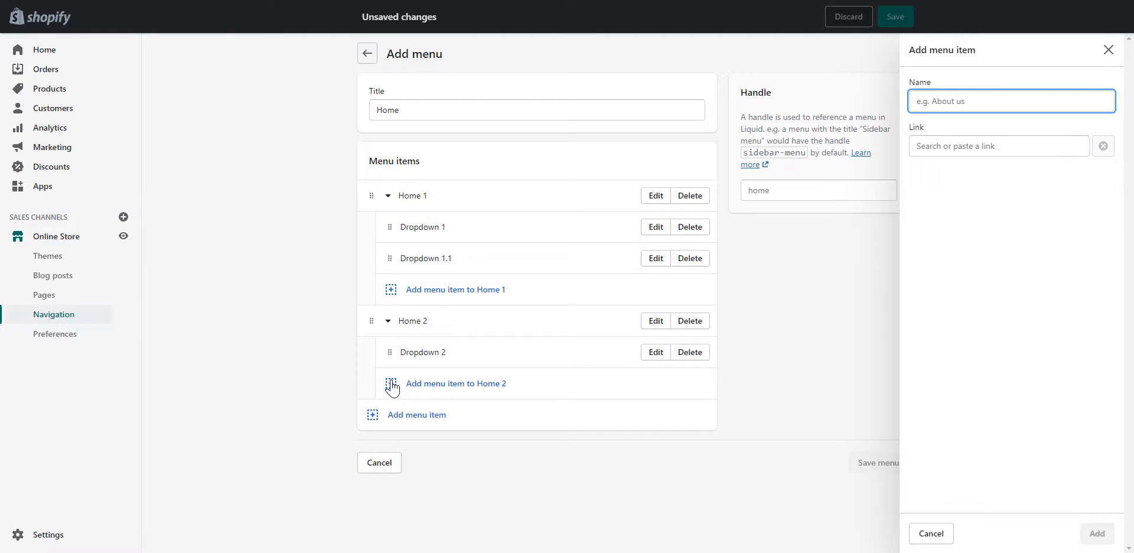
text(Dropdown 2.1)
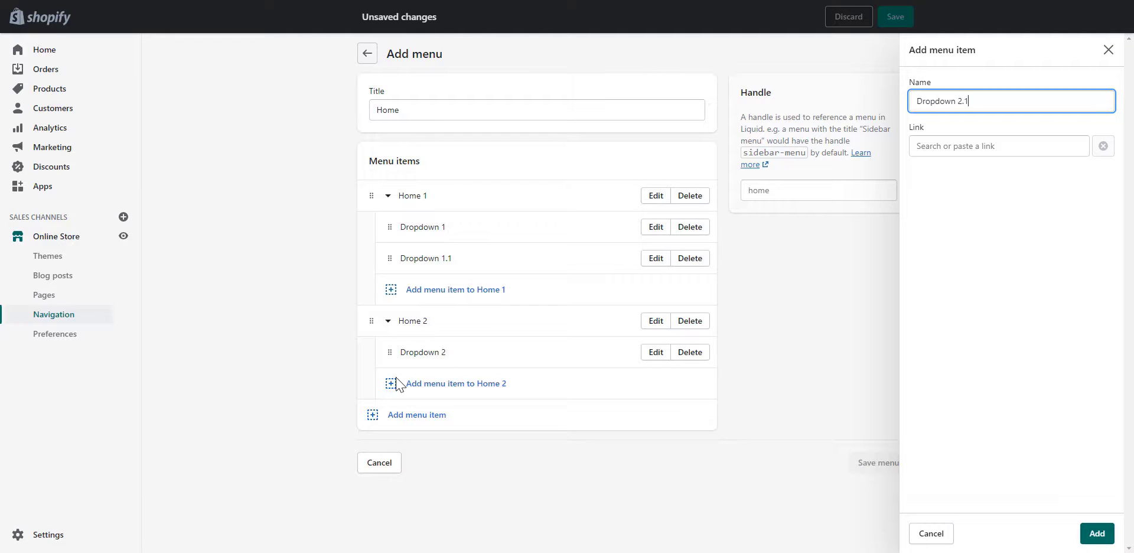
click(998, 148)
click(974, 167)
click(1097, 533)
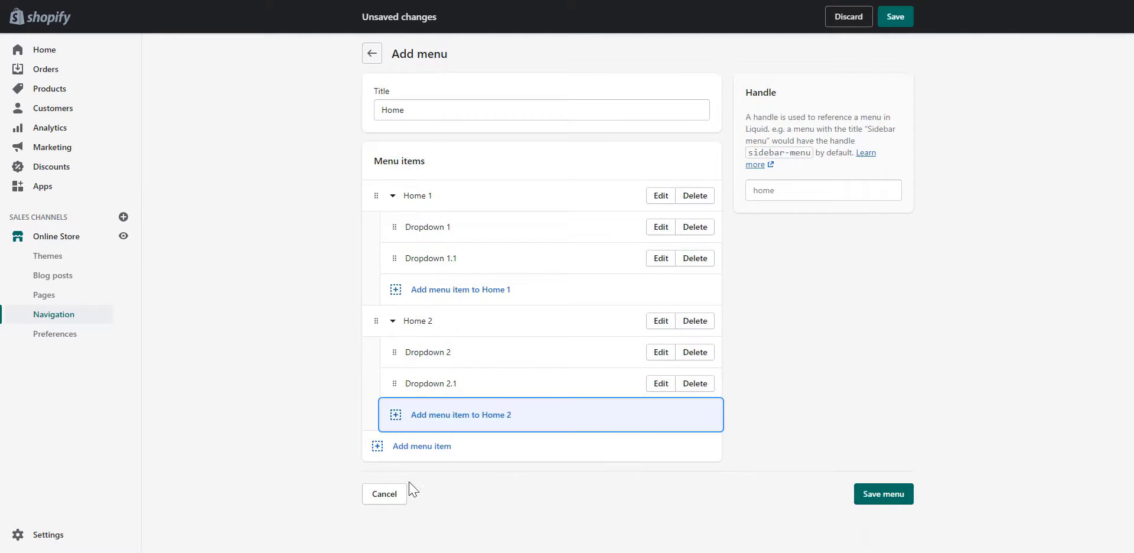
Add a top-level Home 3 item linked to its pasted preview URL
text(Home)
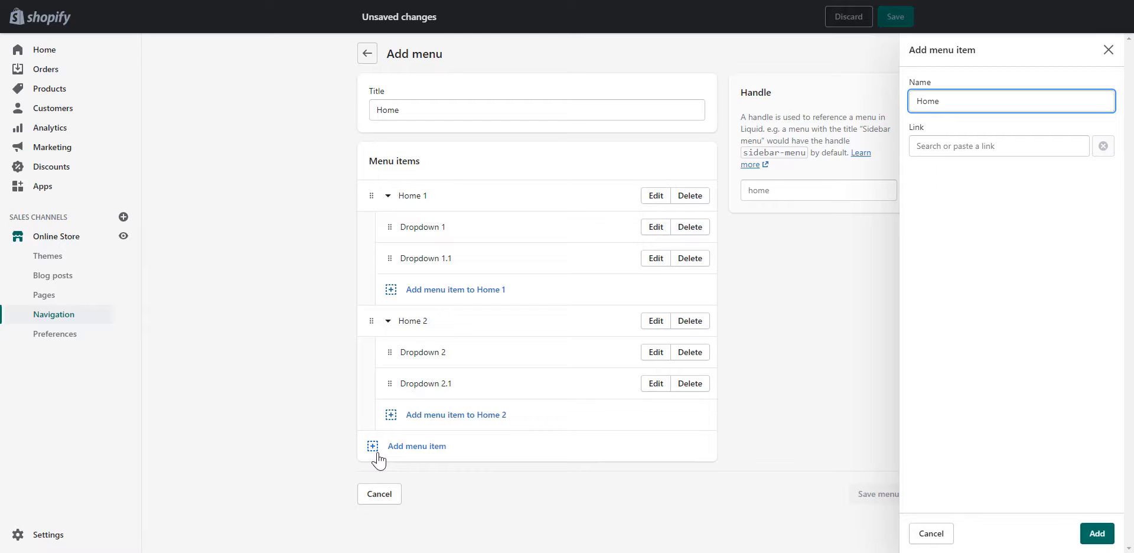
click(1021, 146)
key(ctrl+v)
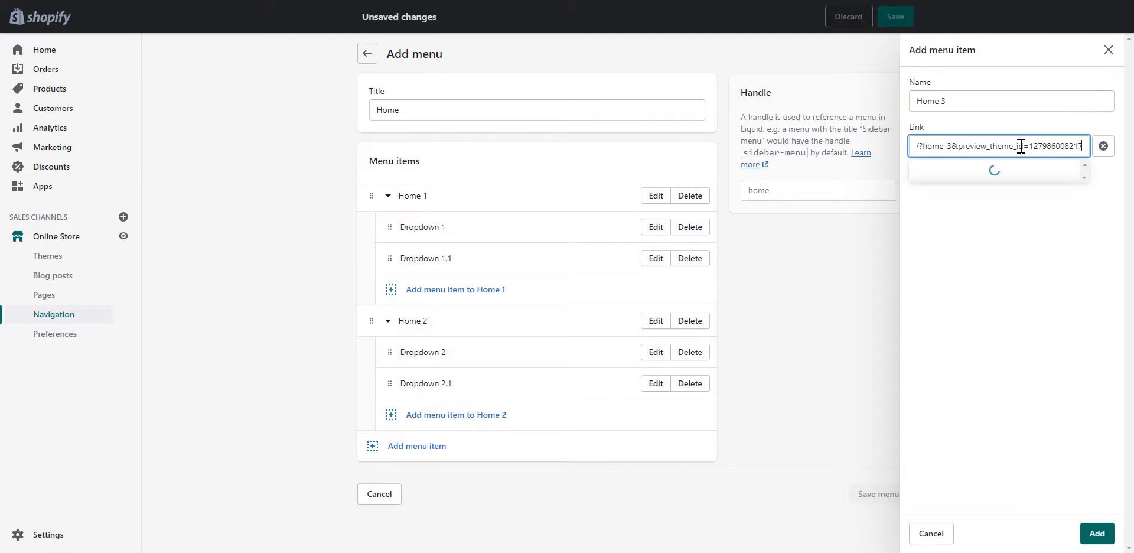
click(1002, 182)
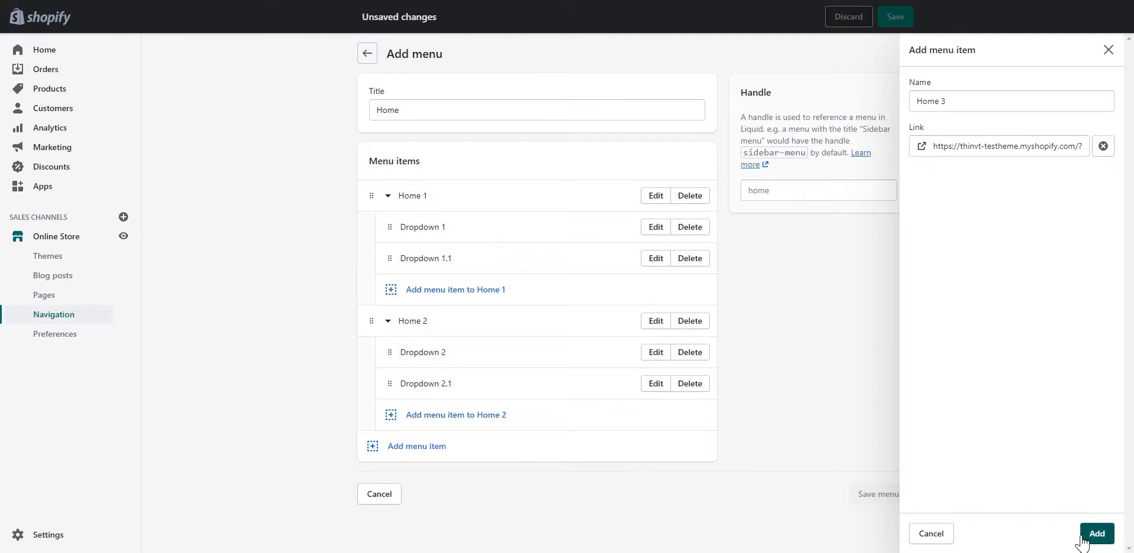
click(1094, 534)
Nest Dropdown 3 and Dropdown 3.1 under Home 3, then save the Home menu
click(371, 478)
text(Dropdown)
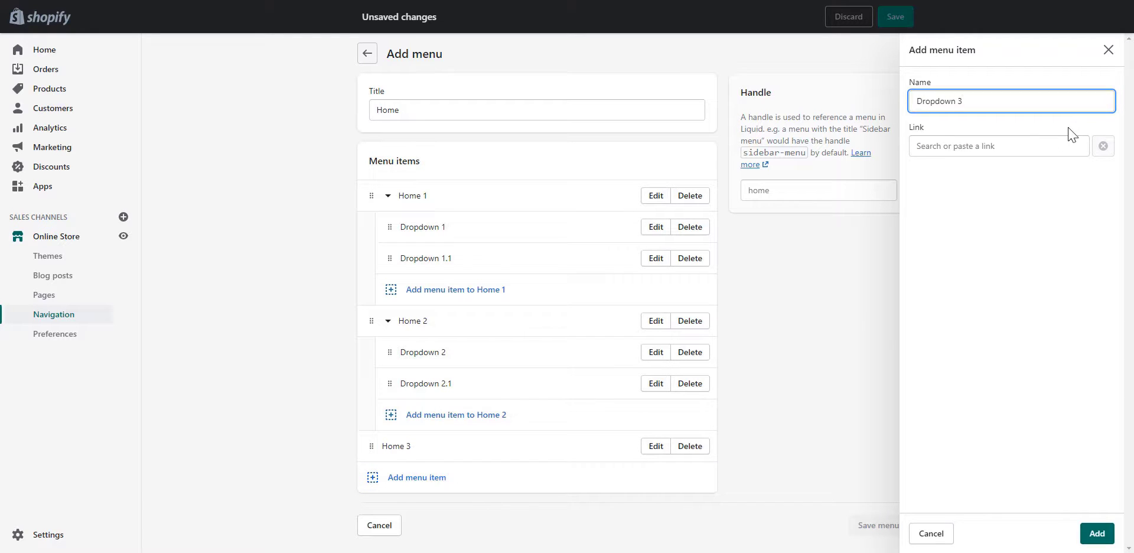
click(1004, 146)
click(998, 170)
click(1096, 533)
drag(372, 474, 384, 478)
click(389, 505)
text(Dro)
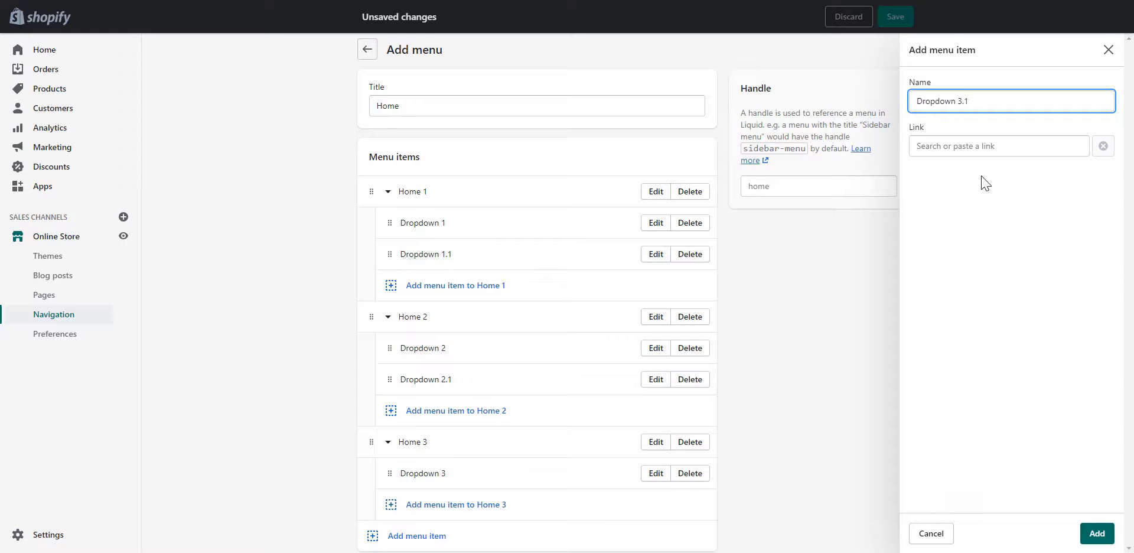
click(998, 146)
click(993, 170)
click(1097, 534)
click(896, 17)
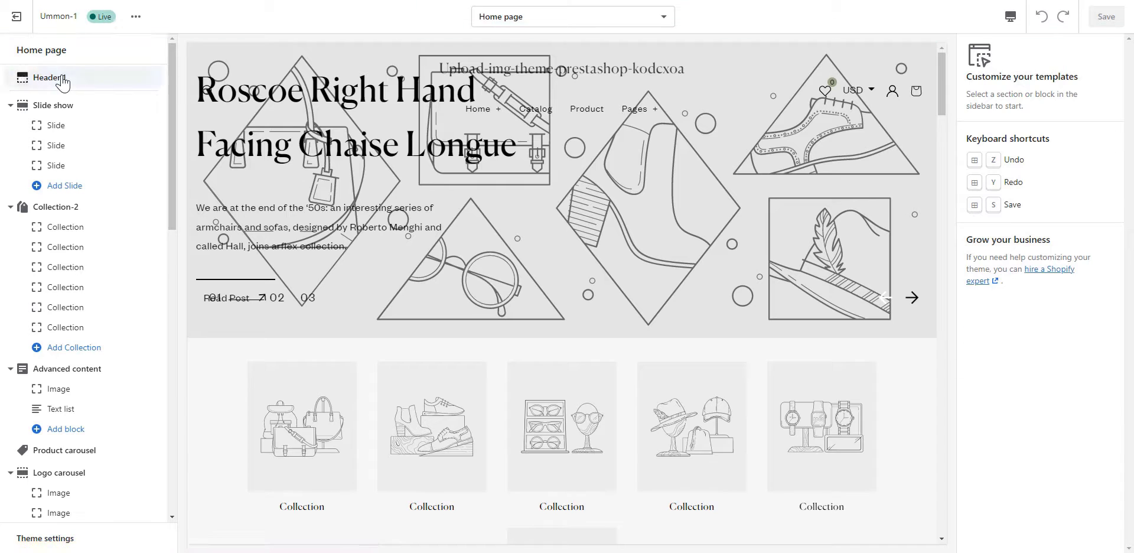
In Header 1 settings, assign the Home menu as the header's child menu
click(59, 79)
click(1065, 371)
scroll(1066, 375, down, 8)
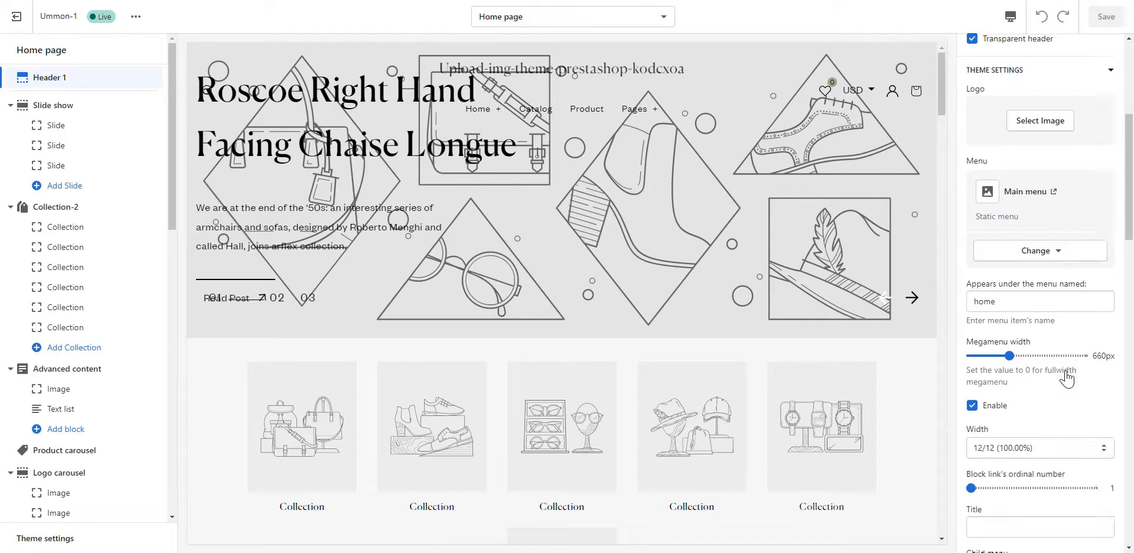
scroll(1067, 378, down, 2)
click(1043, 346)
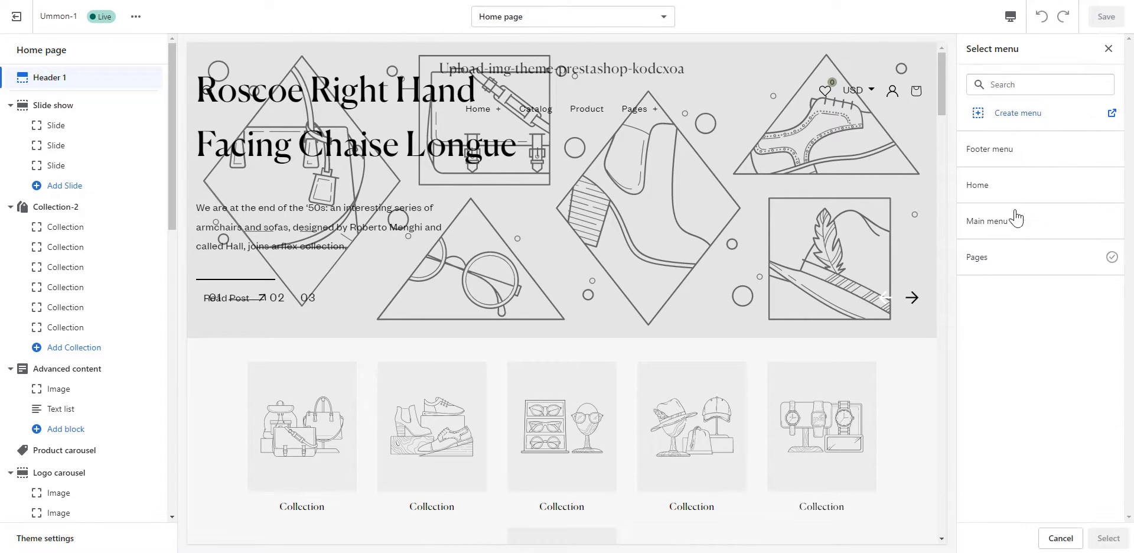
click(1004, 185)
click(1108, 538)
Set Pages as the second child menu and save the theme changes
scroll(1052, 449, down, 5)
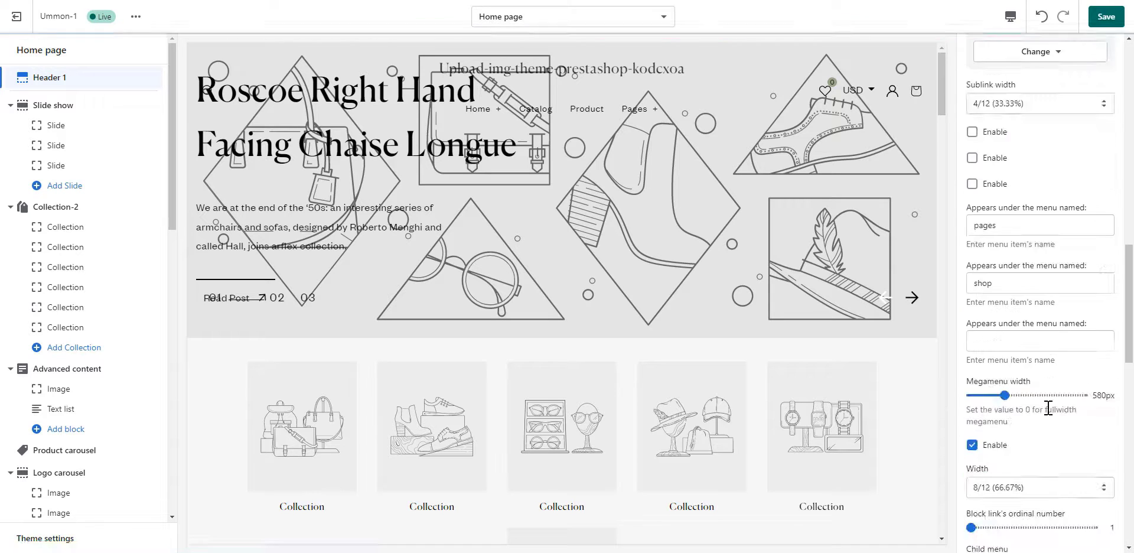
scroll(1048, 408, down, 4)
click(1043, 331)
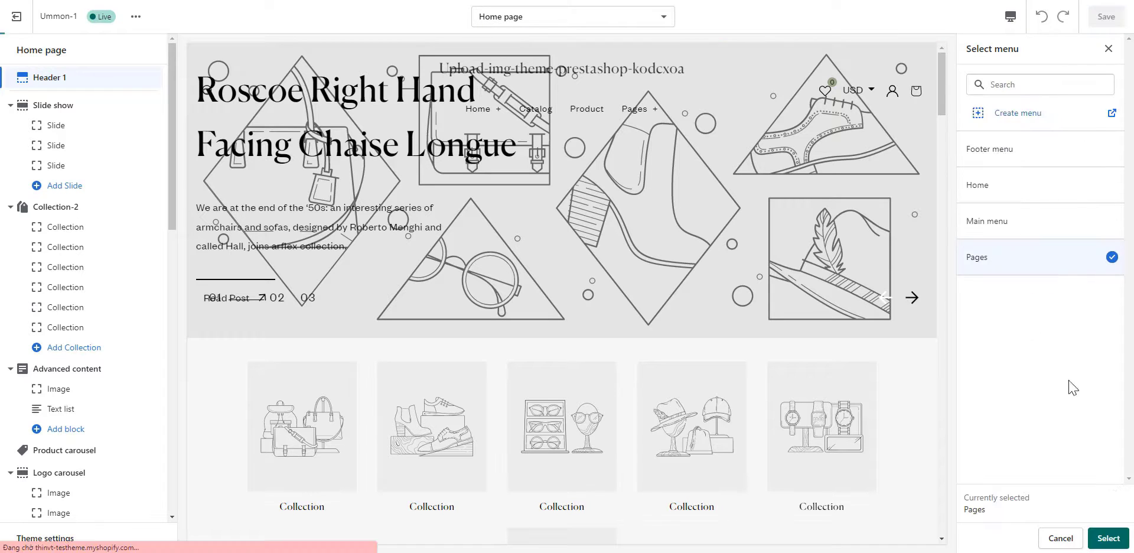
click(1109, 538)
mouse_move(644, 124)
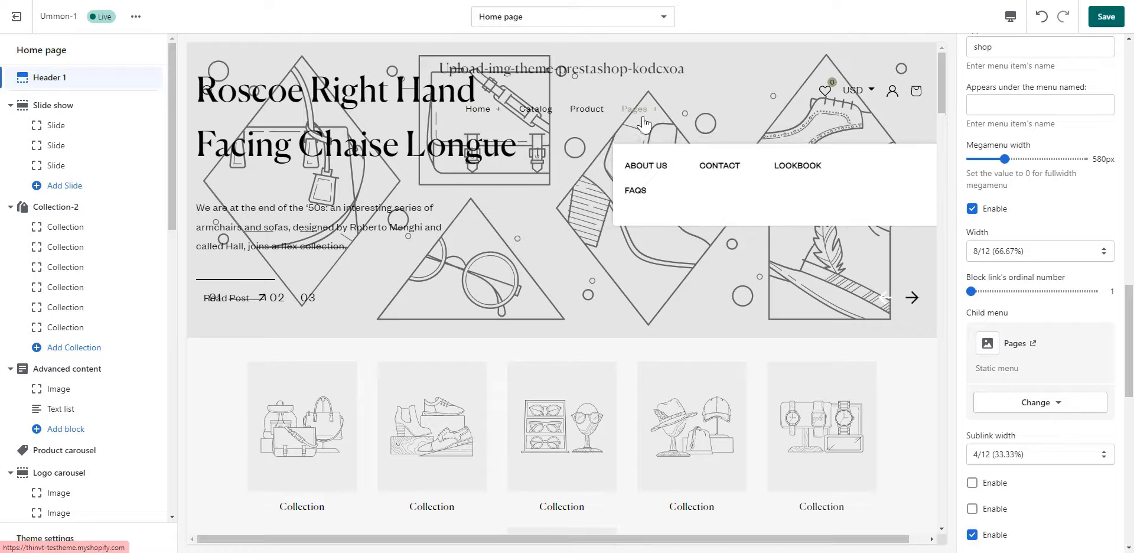
click(1114, 20)
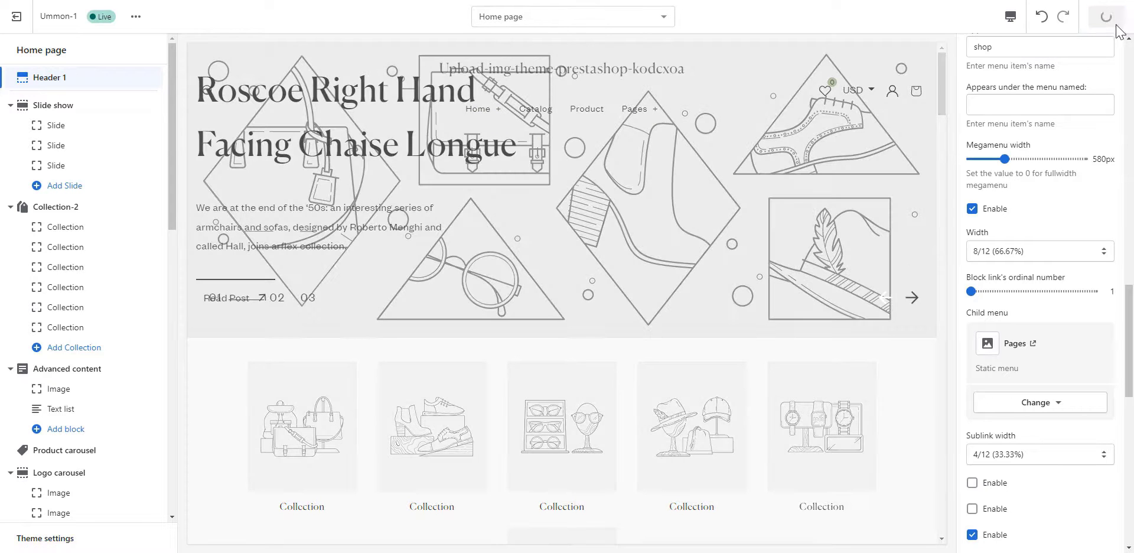
Add a list menu block to Footer 1 and clear its default heading
scroll(142, 203, down, 10)
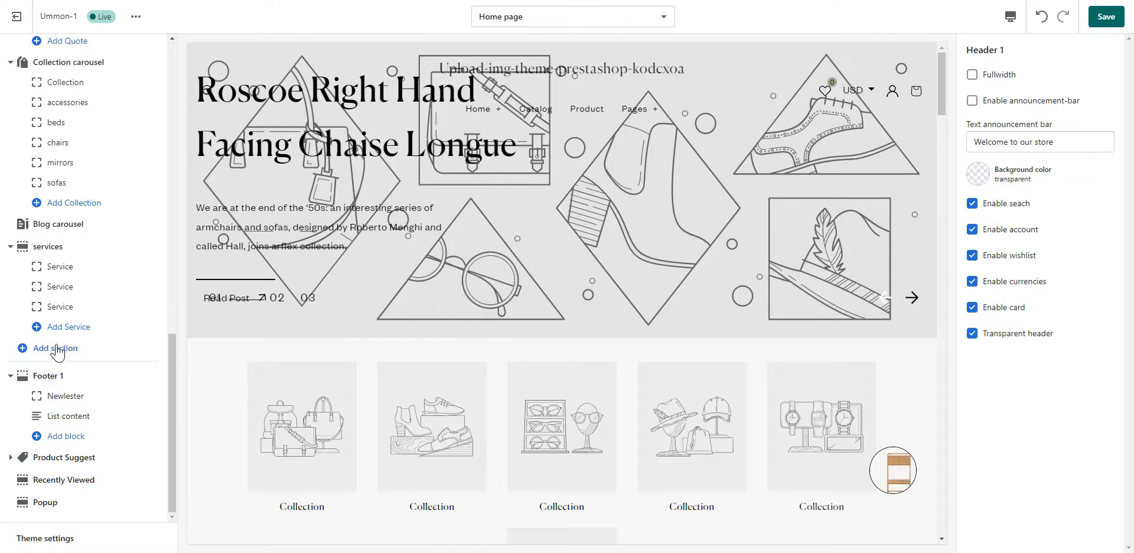
click(49, 376)
click(47, 436)
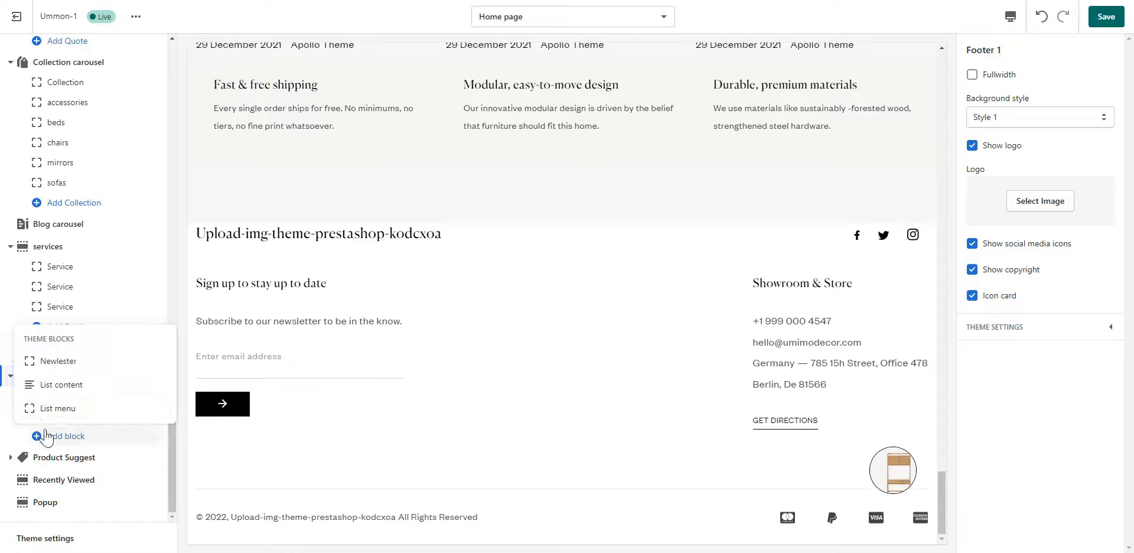
click(57, 408)
triple_click(1053, 91)
key(BackSpace)
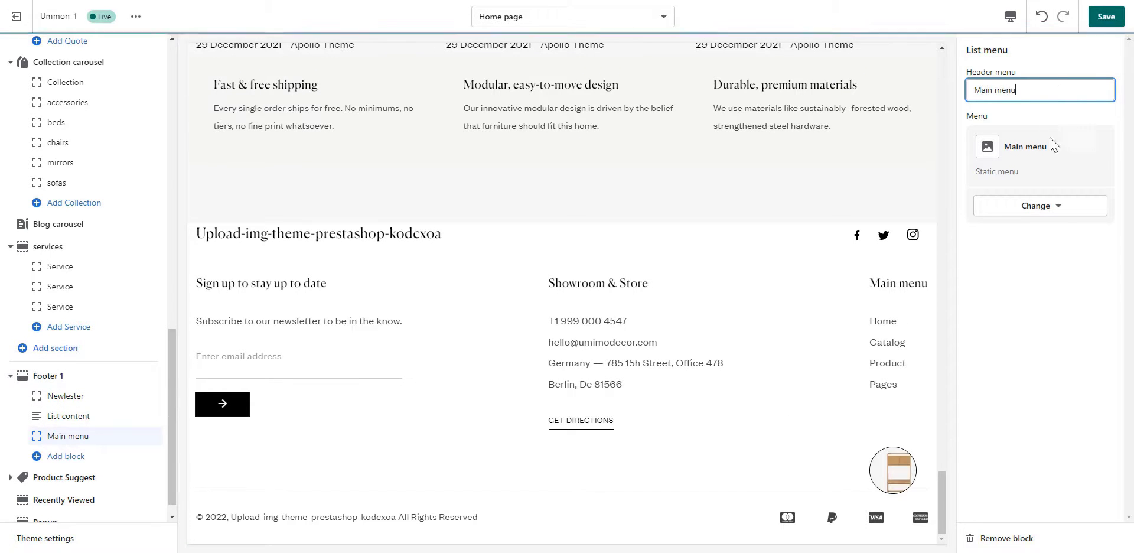
Add a second list menu block titled Footer menu, linked to the Footer menu
click(48, 456)
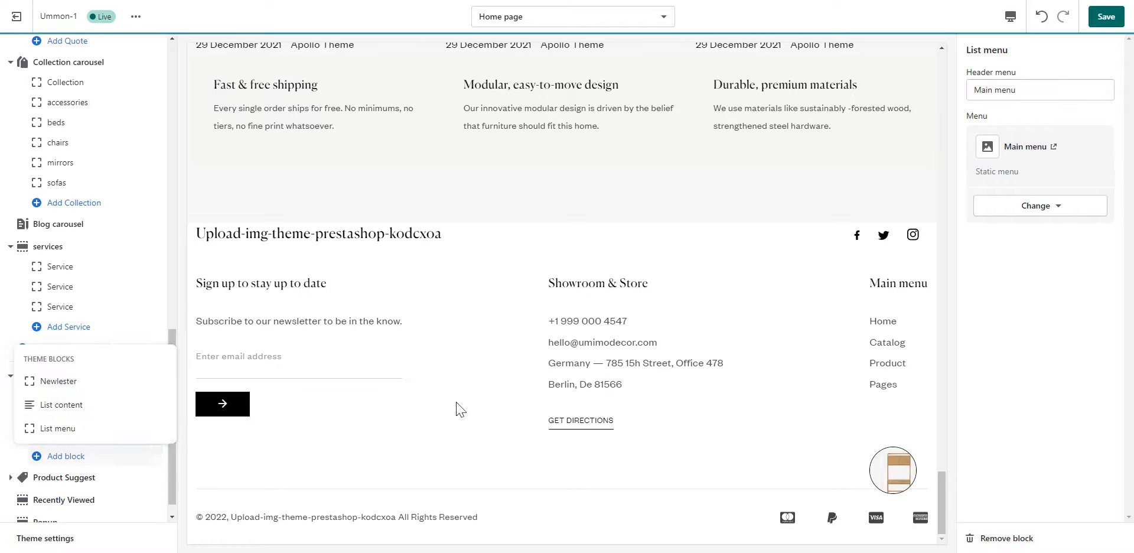
click(1038, 91)
click(45, 459)
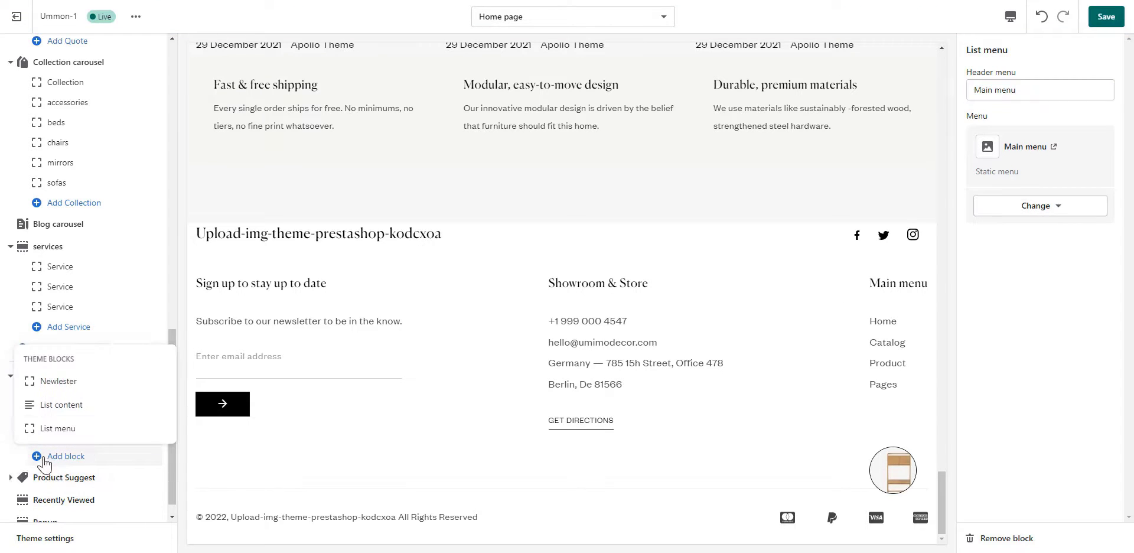
click(59, 424)
triple_click(1046, 91)
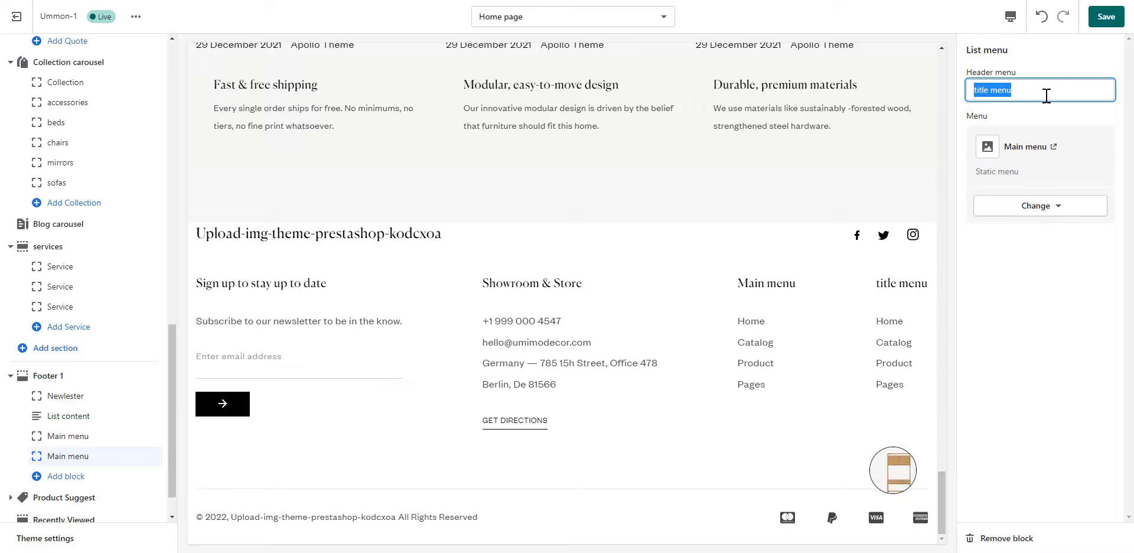
key(BackSpace)
text(Footer)
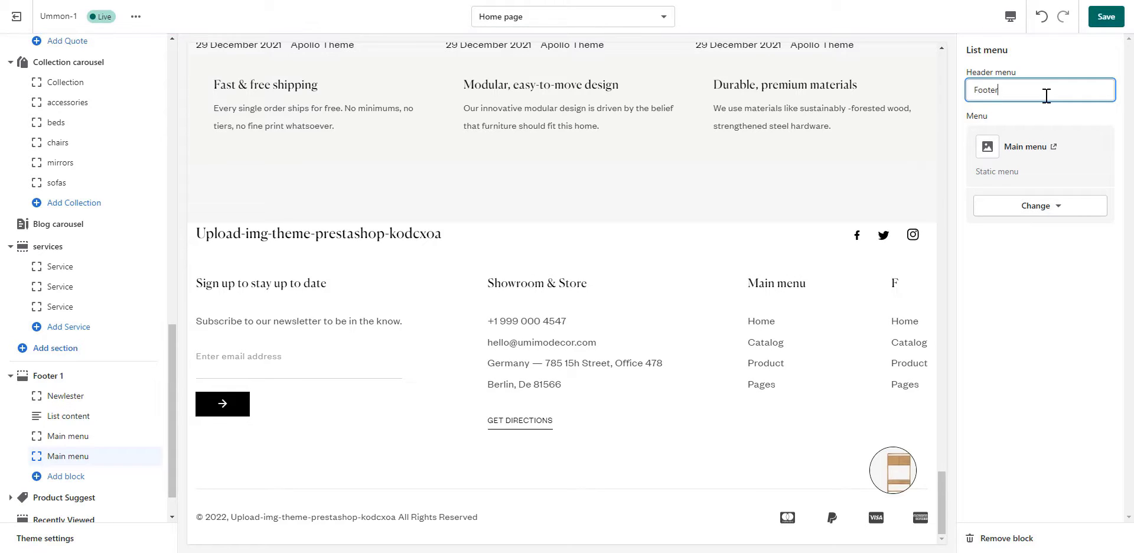
click(1041, 206)
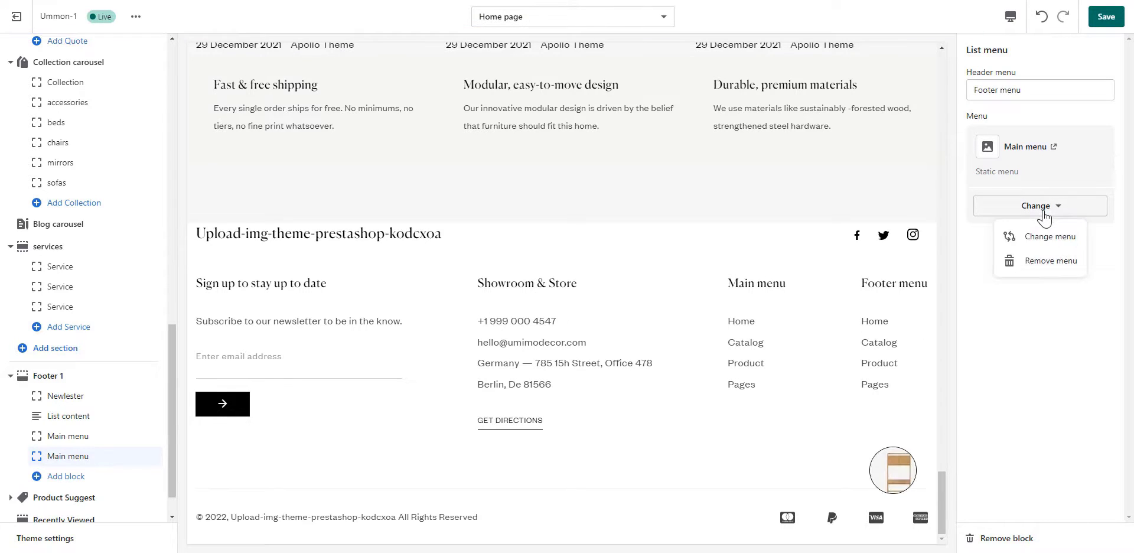
click(1046, 236)
click(1004, 150)
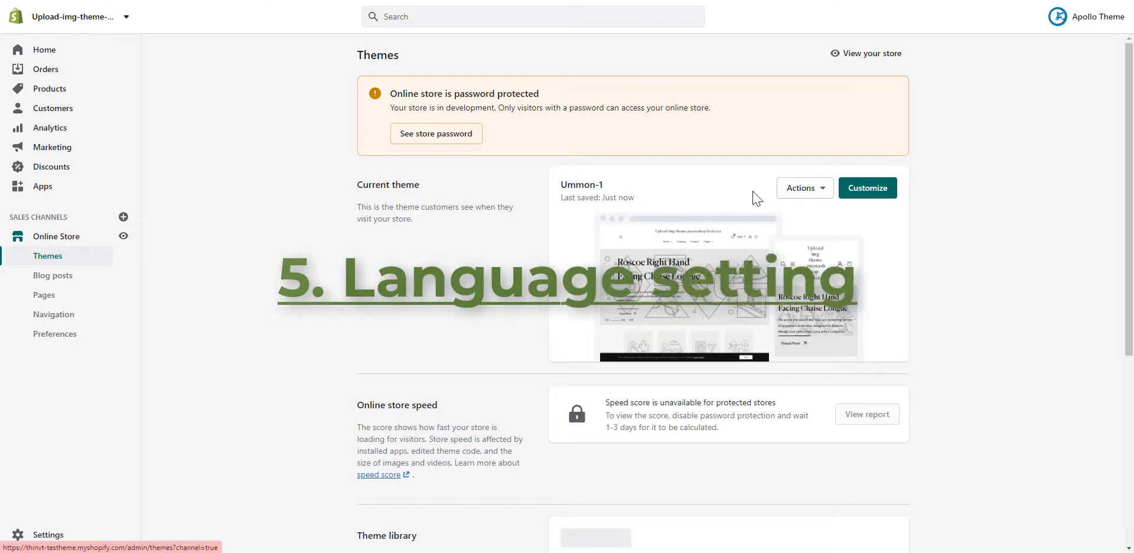
Open the current theme's language translations from its Actions menu
click(796, 191)
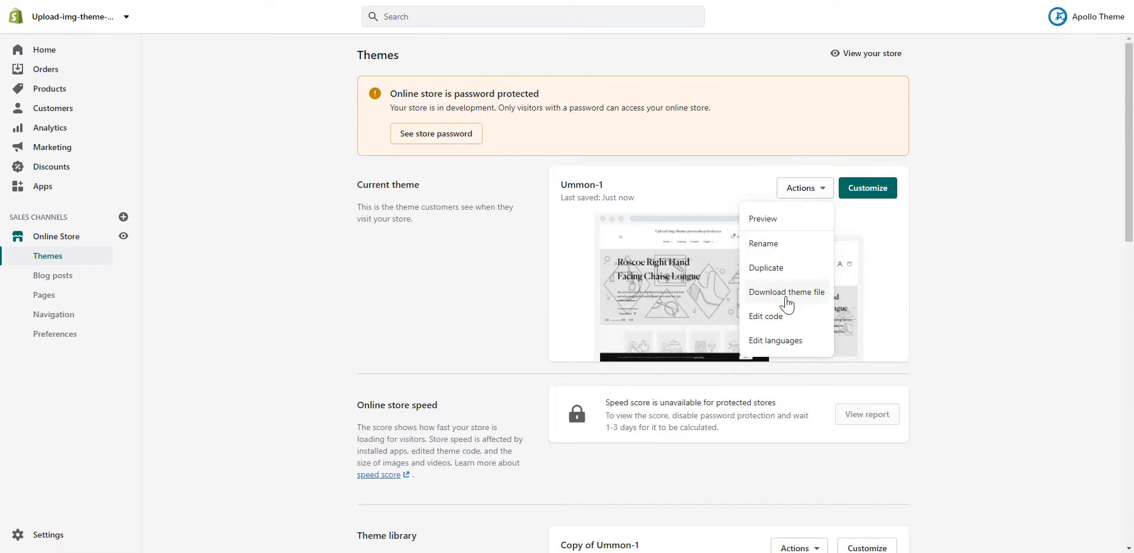
click(795, 342)
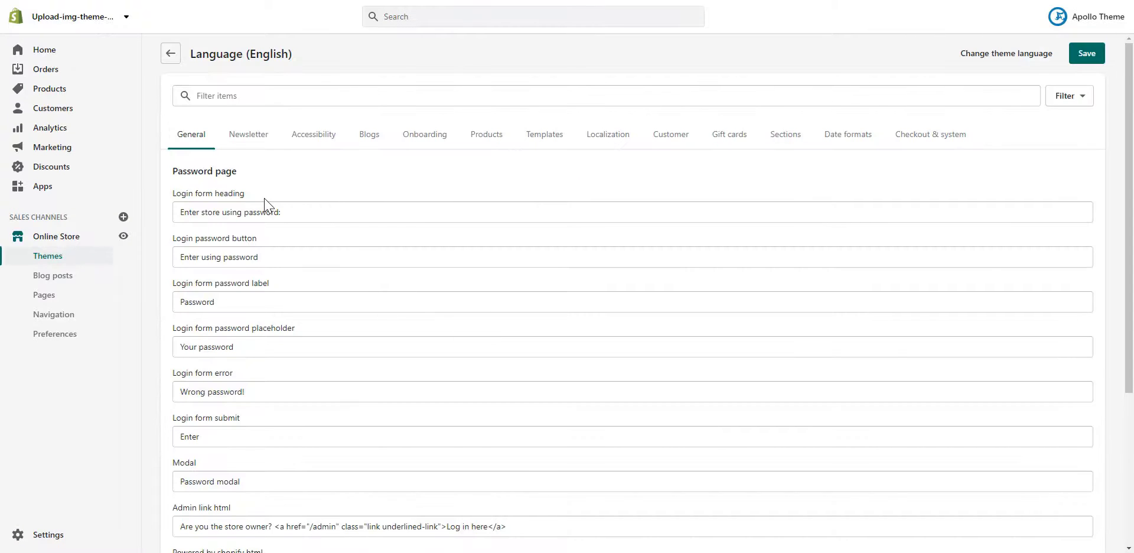
scroll(265, 207, down, 8)
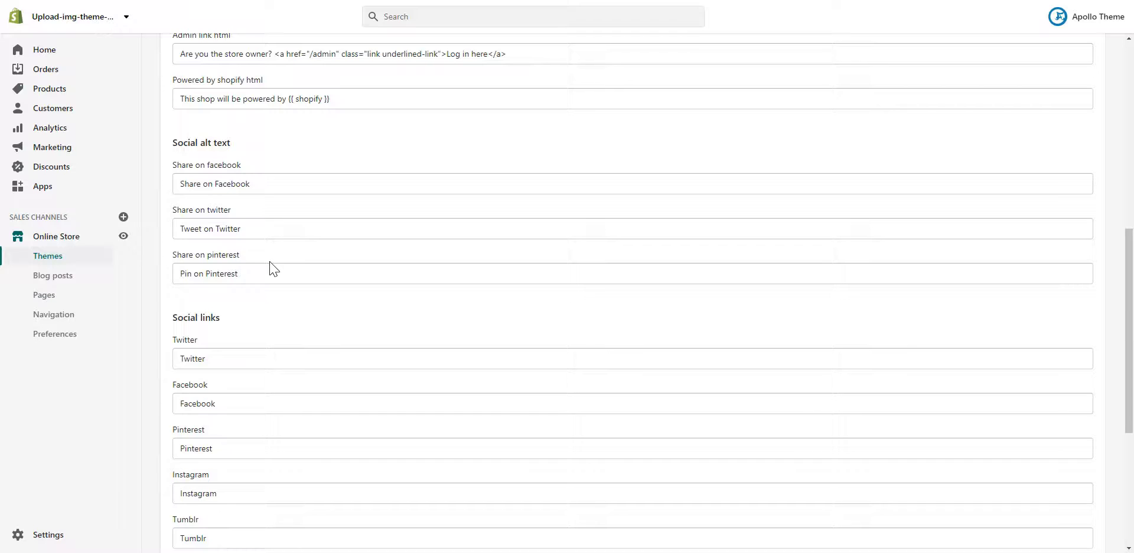
scroll(272, 269, up, 8)
Browse the Newsletter, Accessibility, Blogs, Onboarding, Products, Templates, Localization, Customer, Gift cards and Sections translation tabs
click(246, 149)
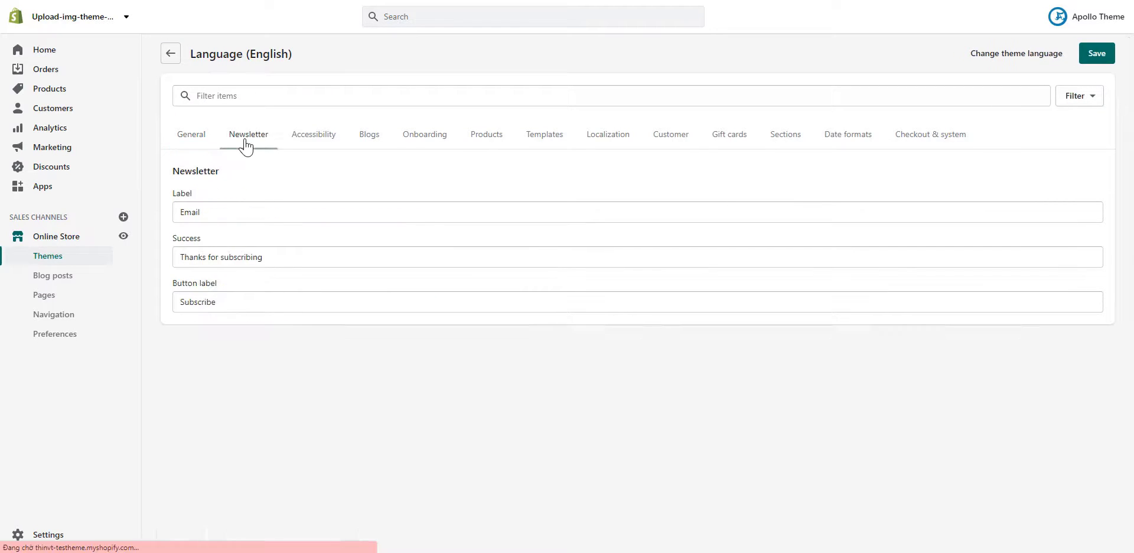
click(297, 147)
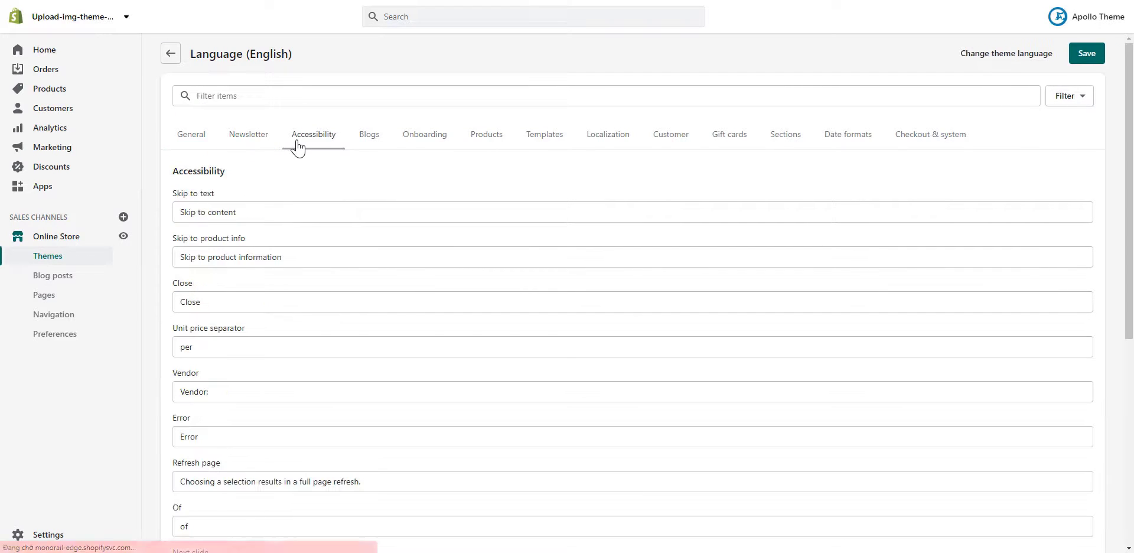
click(371, 144)
click(417, 145)
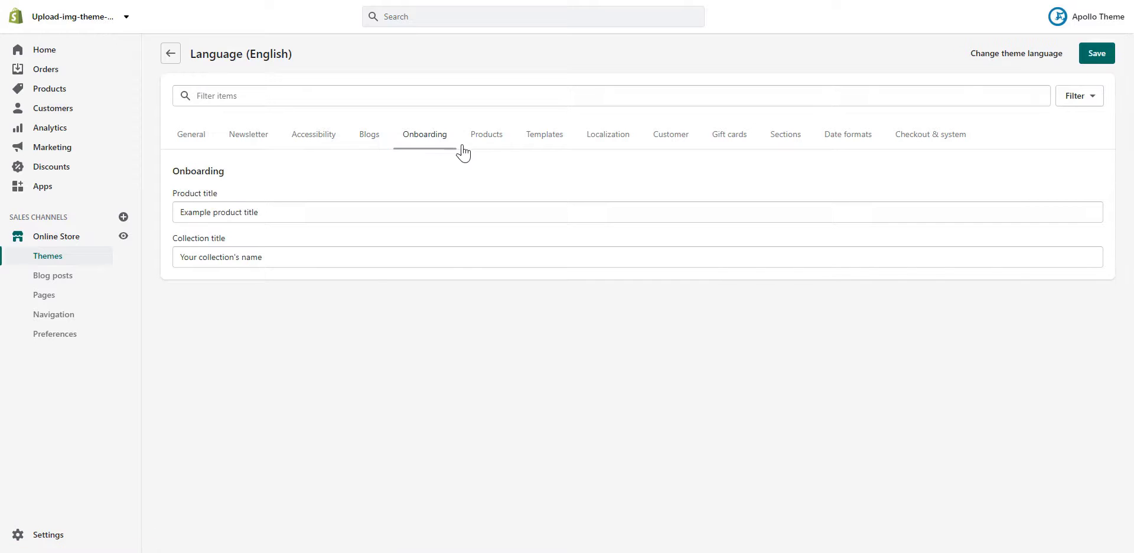
click(482, 149)
click(537, 149)
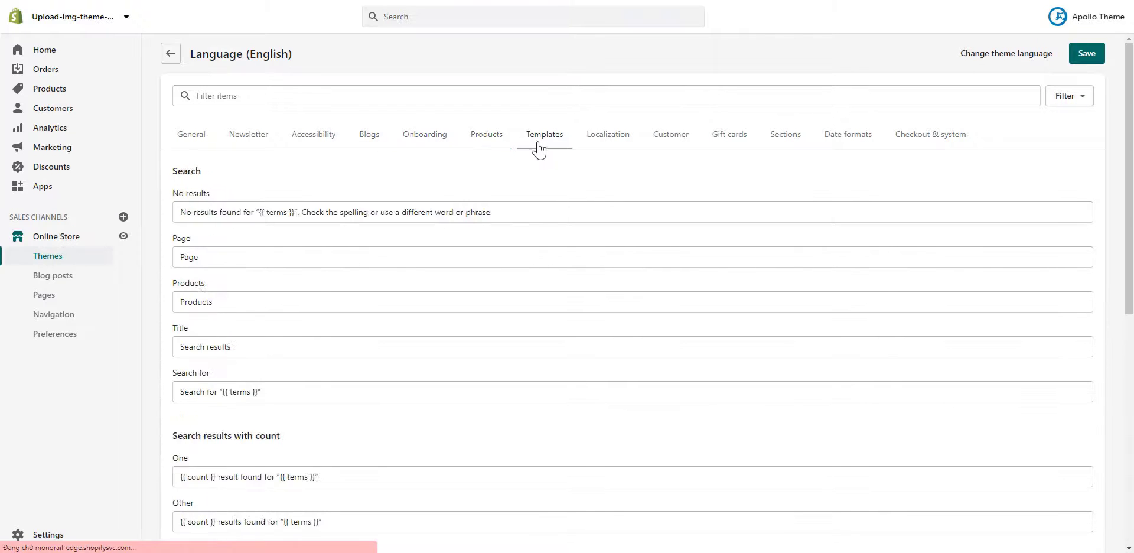
click(599, 145)
click(668, 142)
click(723, 143)
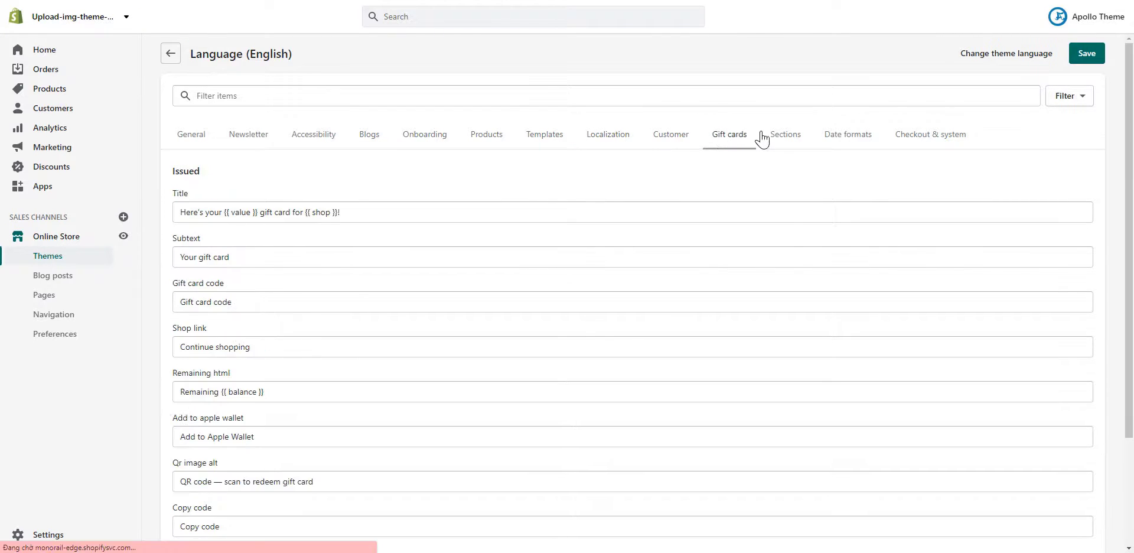
click(782, 141)
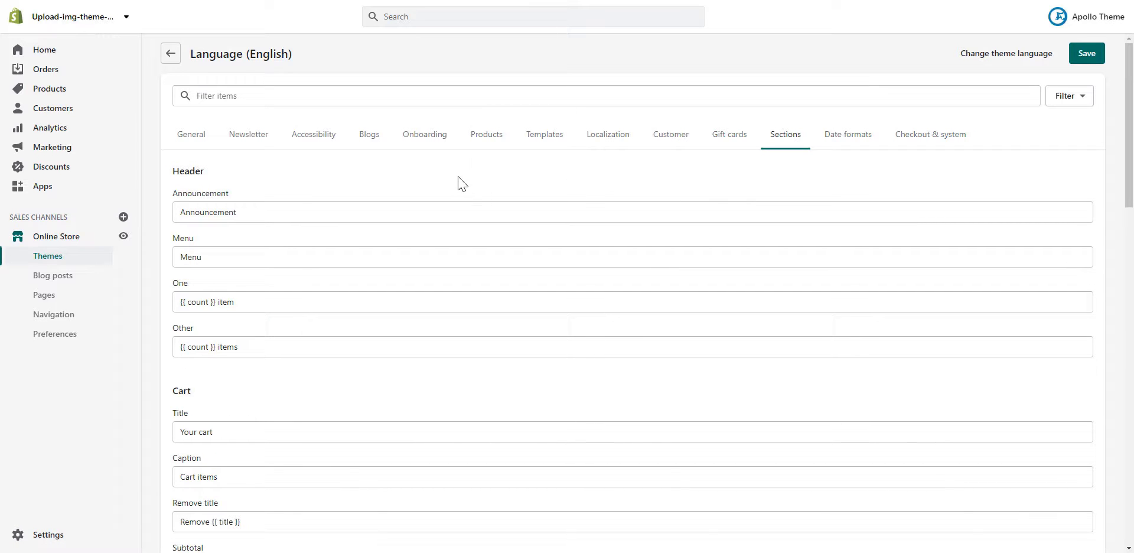
Change the theme language to French and view its General translations
click(1031, 57)
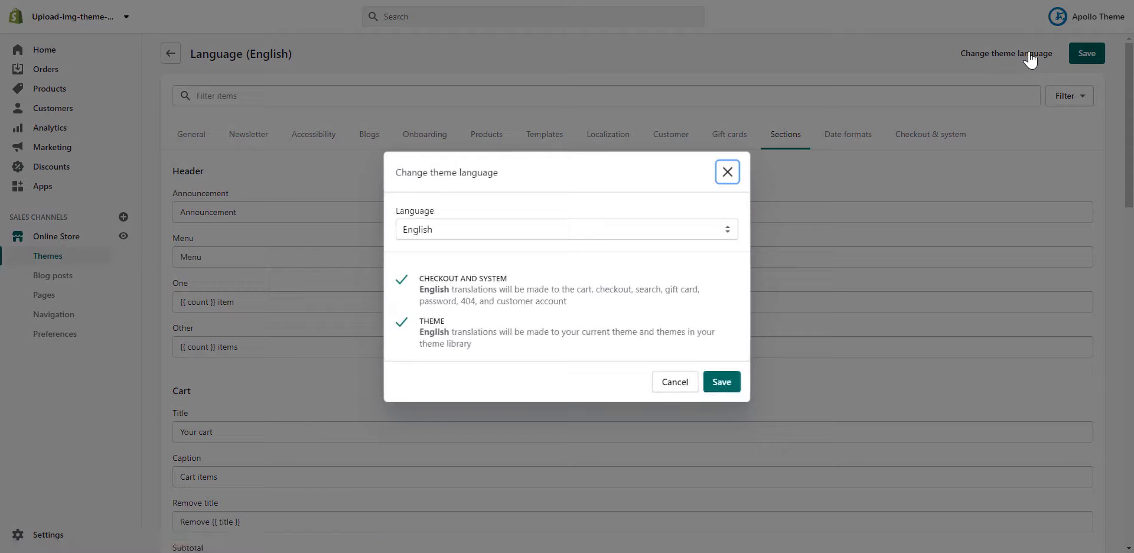
click(526, 236)
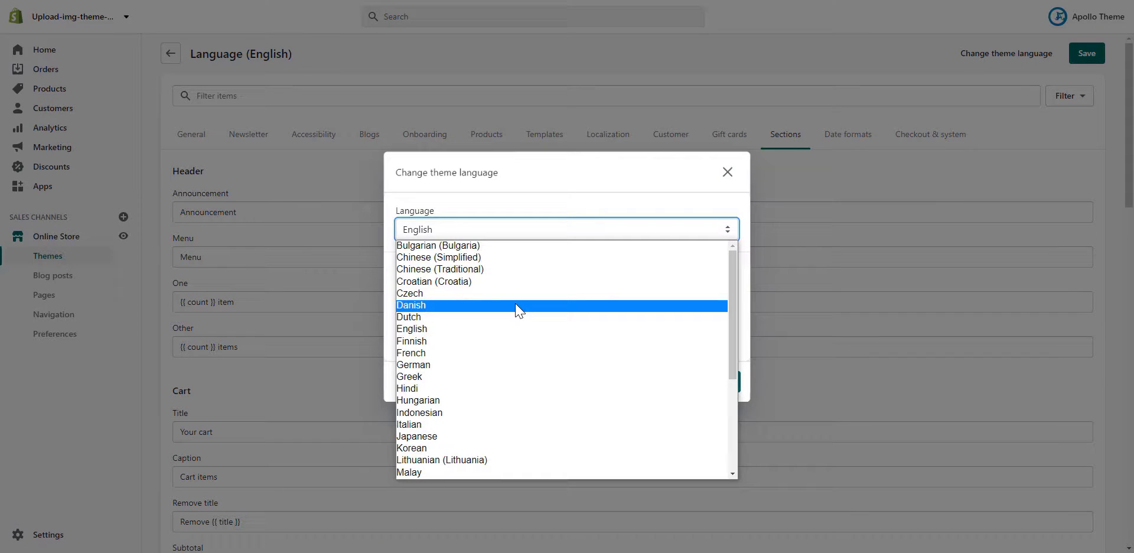
scroll(518, 309, down, 3)
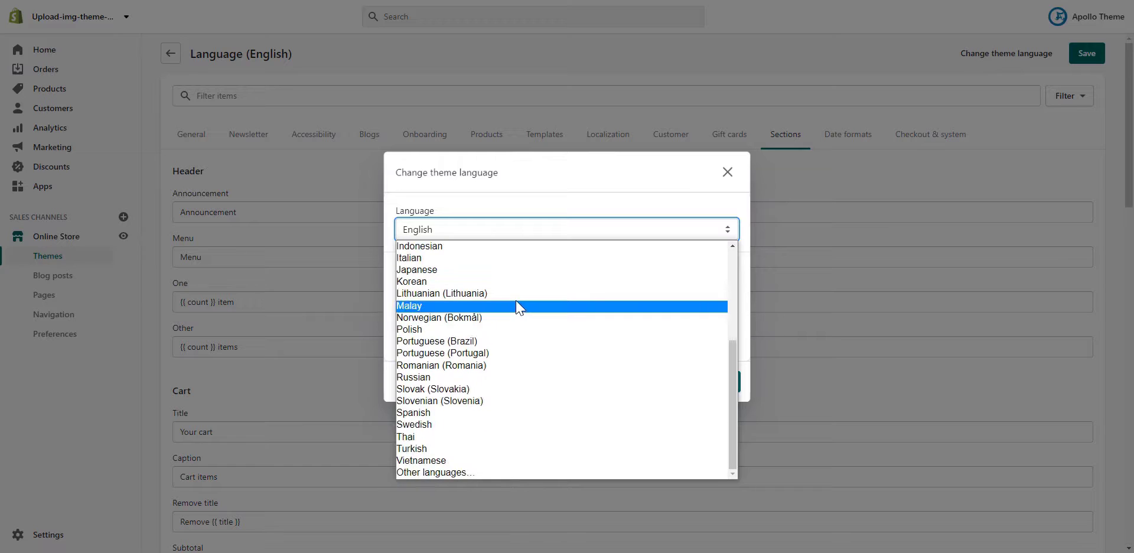
scroll(516, 300, up, 3)
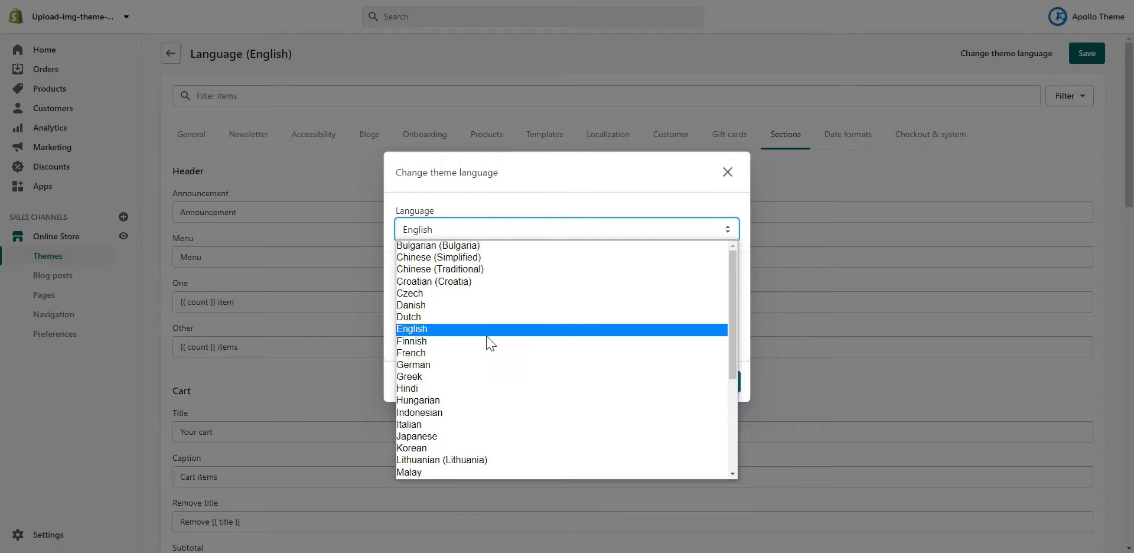
click(481, 351)
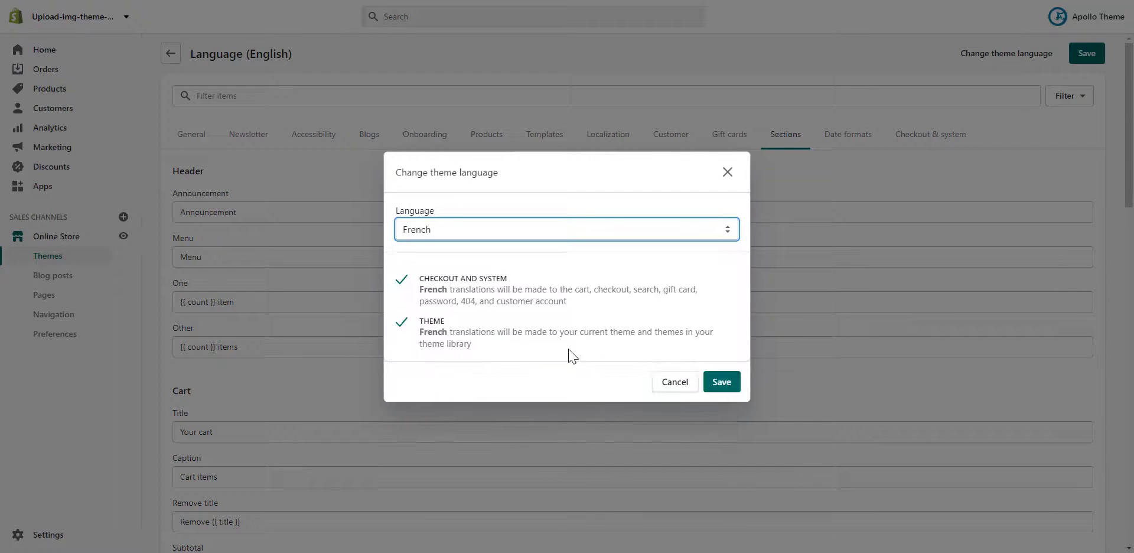
click(717, 385)
click(208, 139)
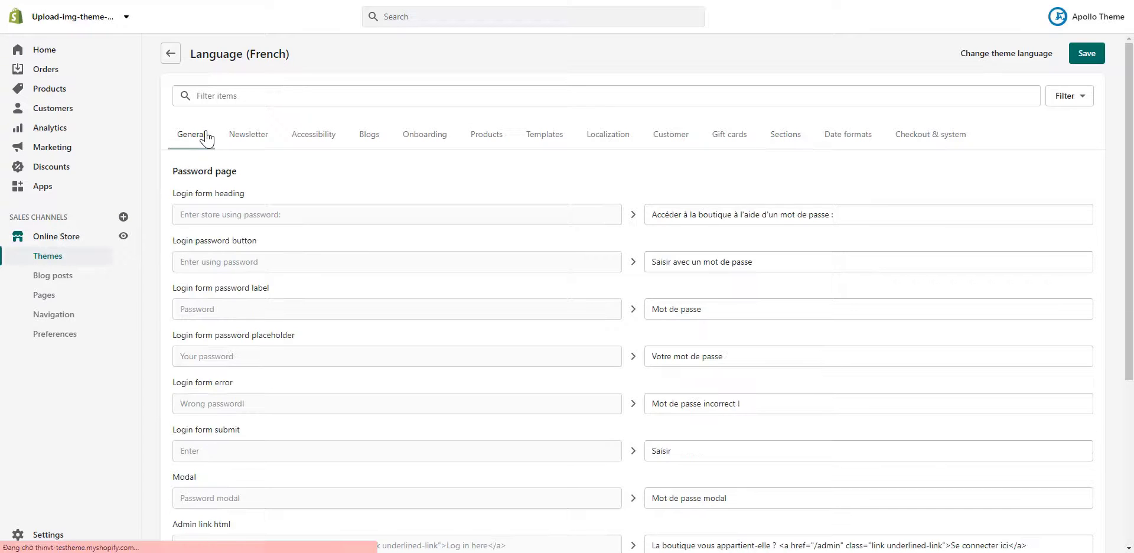